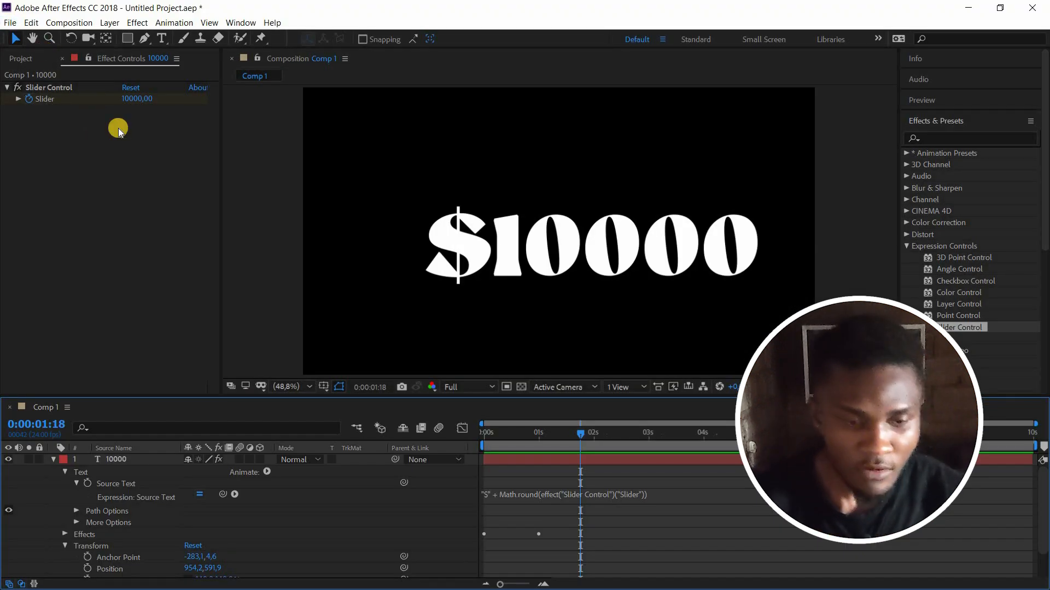
- Create a new composition named "texte animation" with the HDTV 1080 24 preset and a duration of 0:00:03:00
left_click(69, 23)
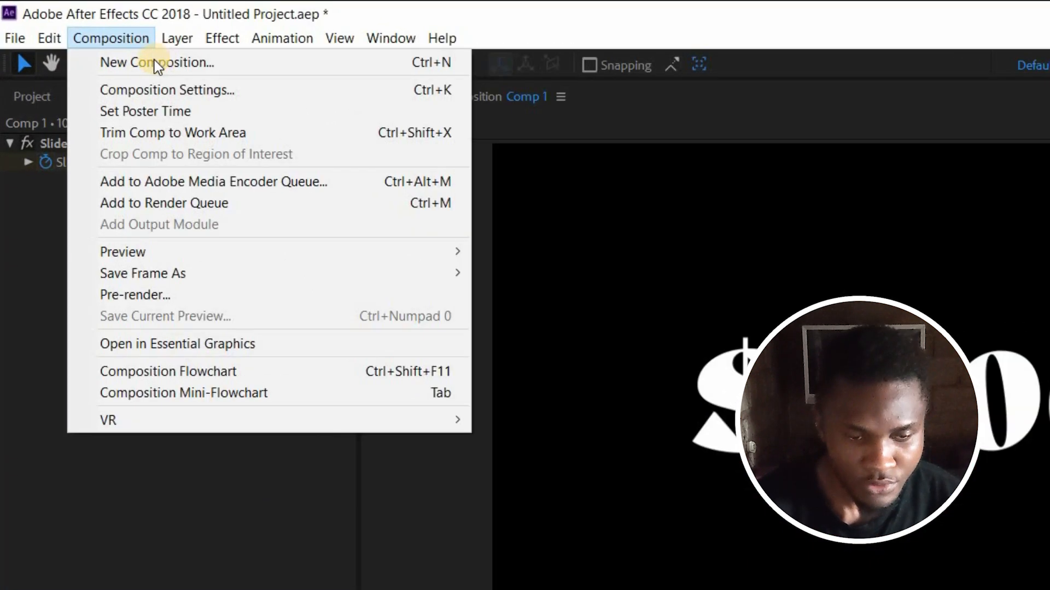
left_click(155, 61)
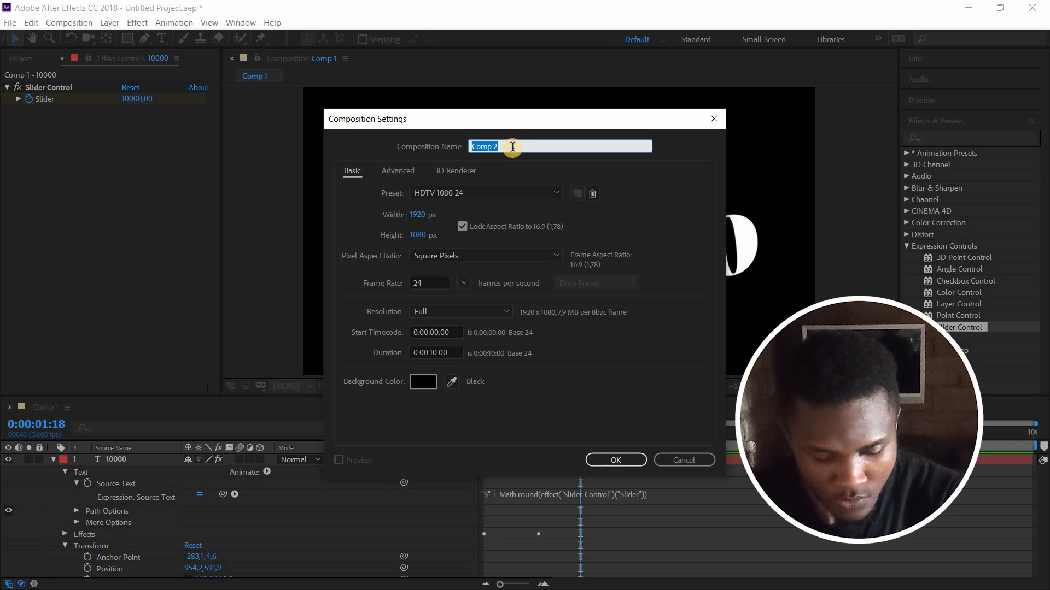
type("texte animation")
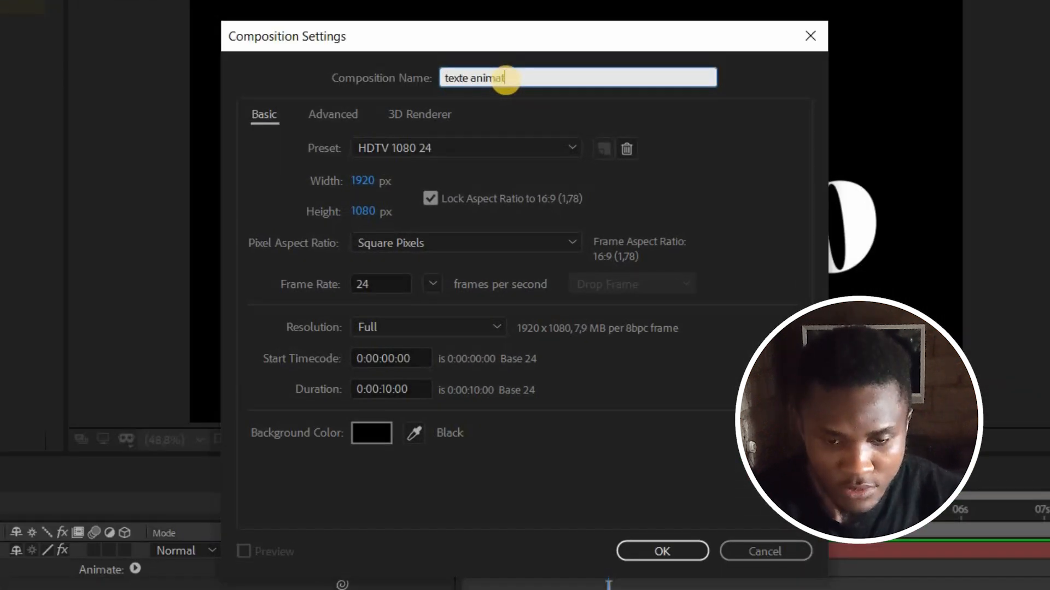
left_click(575, 216)
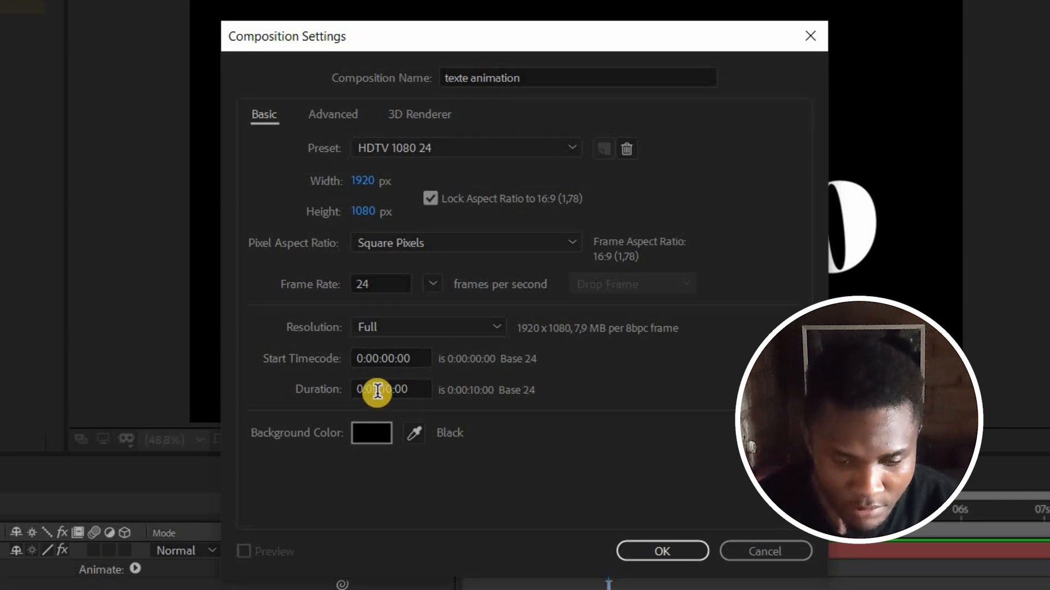
left_click(400, 389)
left_click_drag(388, 389, 383, 389)
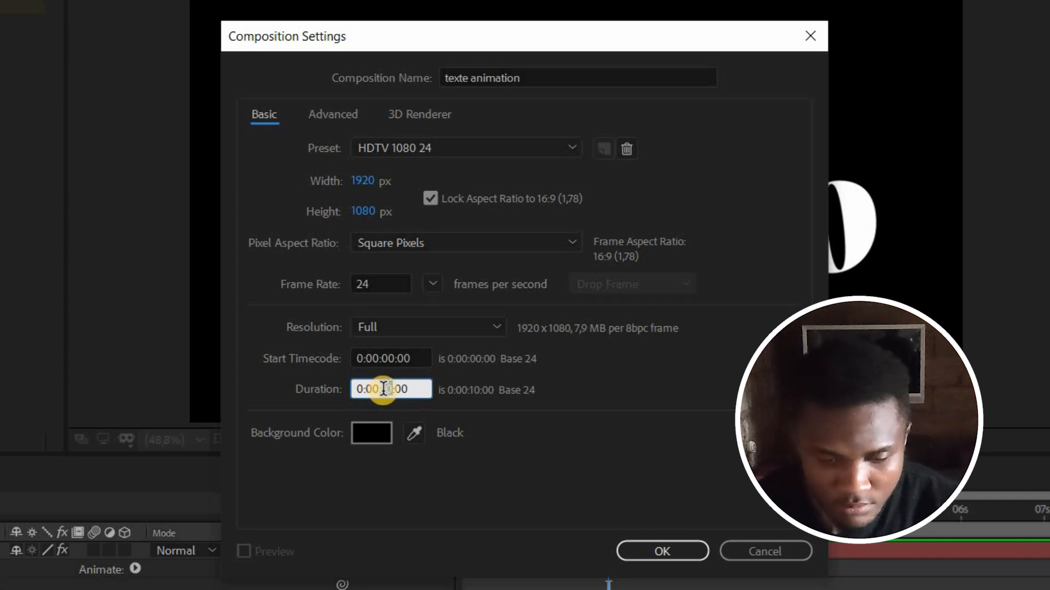
type("3")
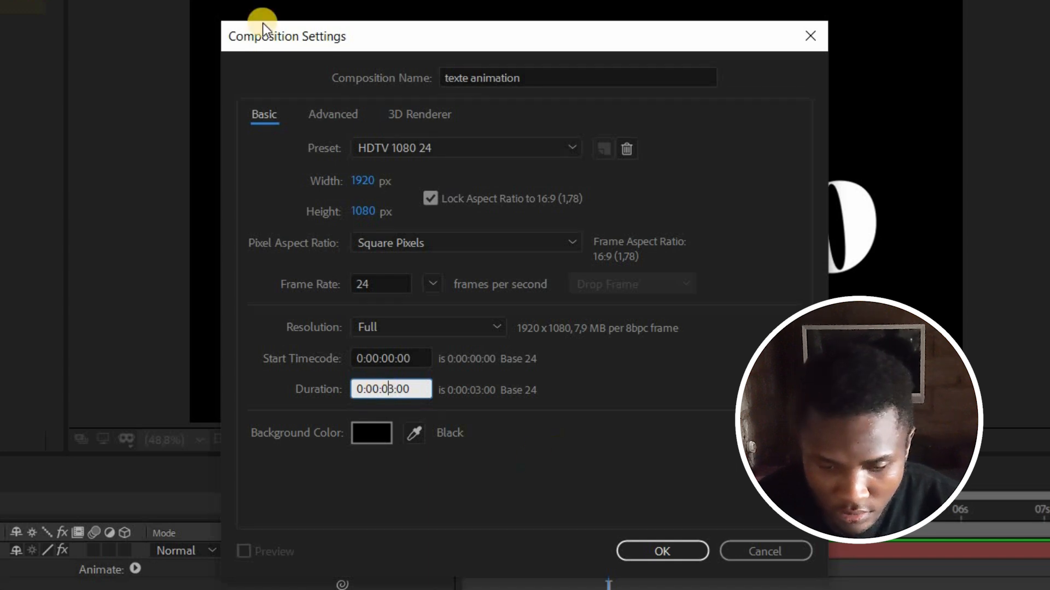
left_click(648, 555)
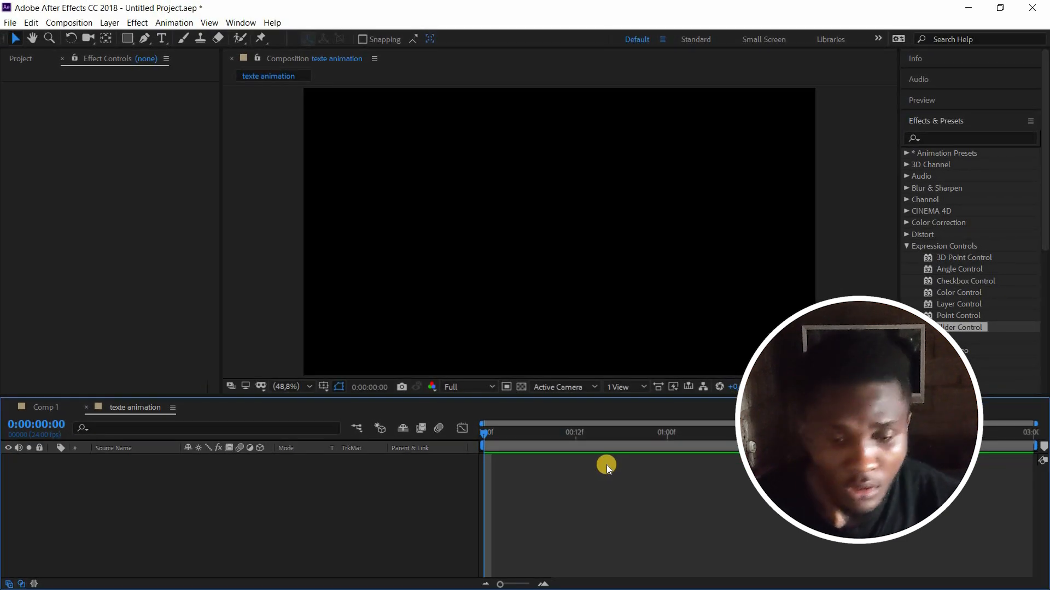
- Add a paragraph text layer across the middle of the frame reading "10000$"
left_click(162, 38)
left_click_drag(372, 191, 745, 282)
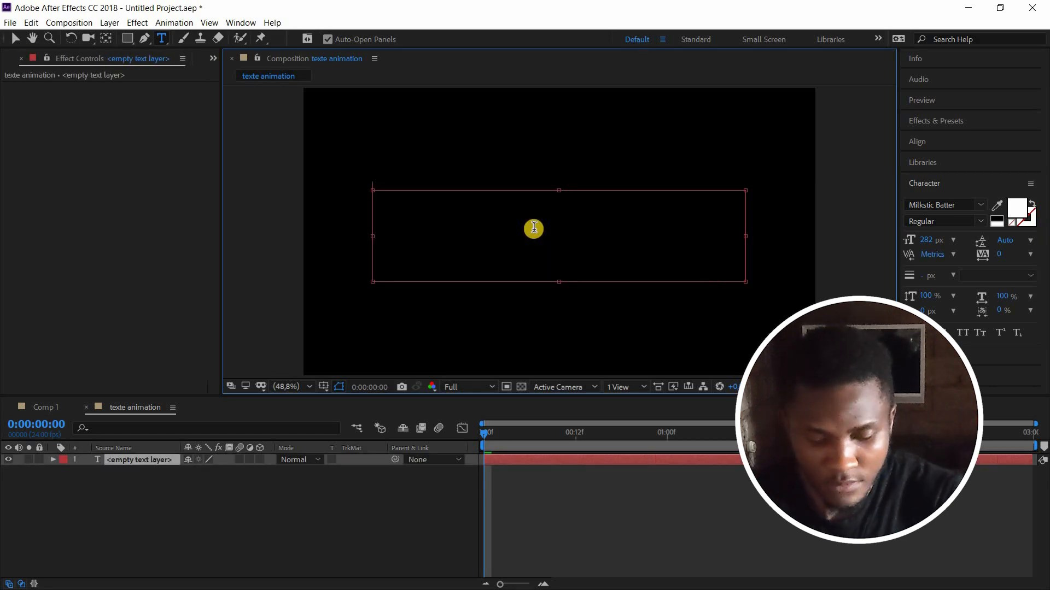
type("100")
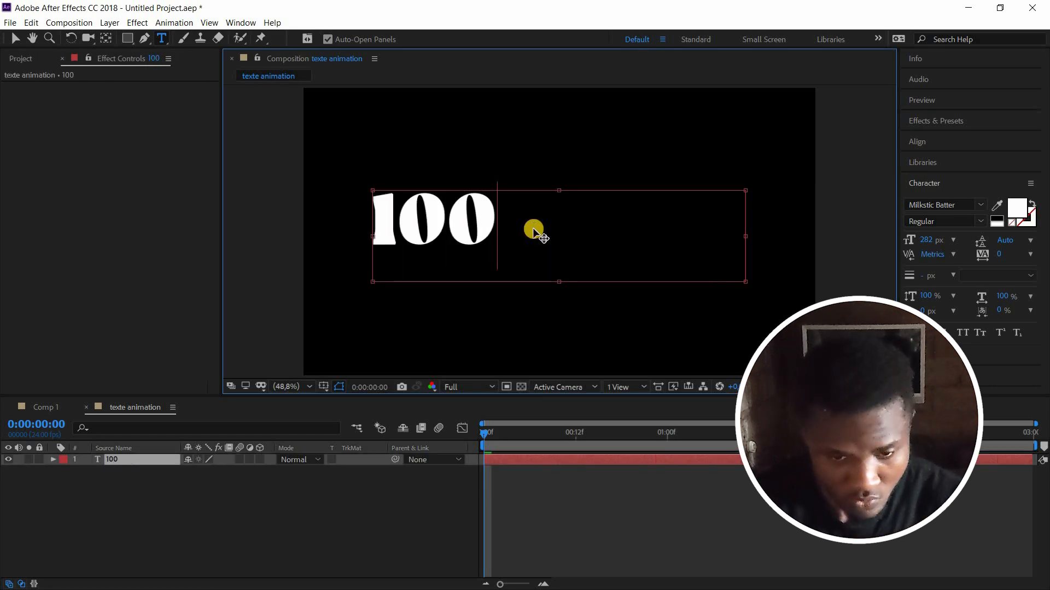
type("00")
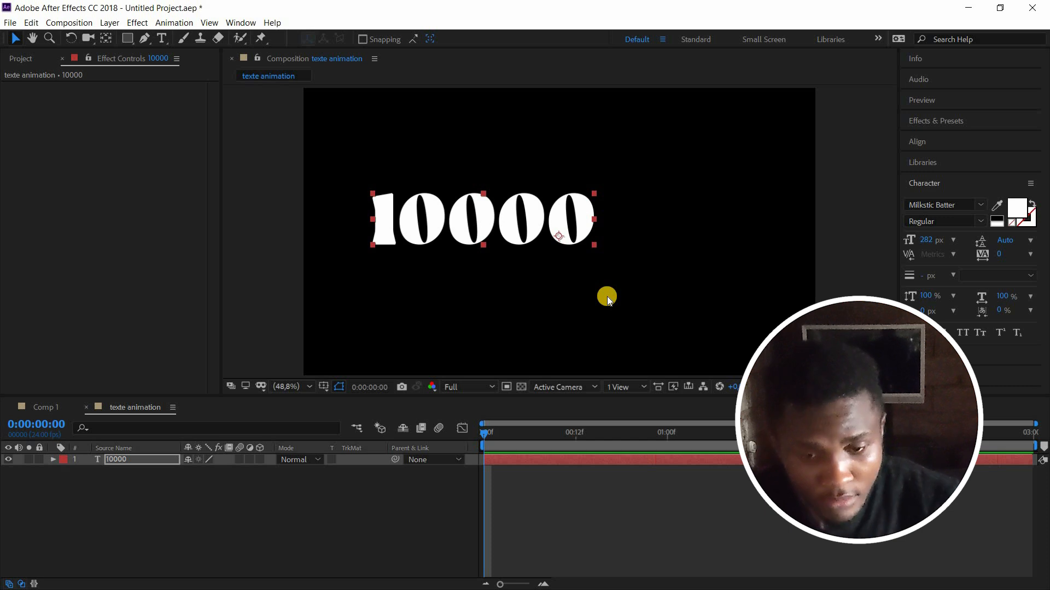
double_click(552, 229)
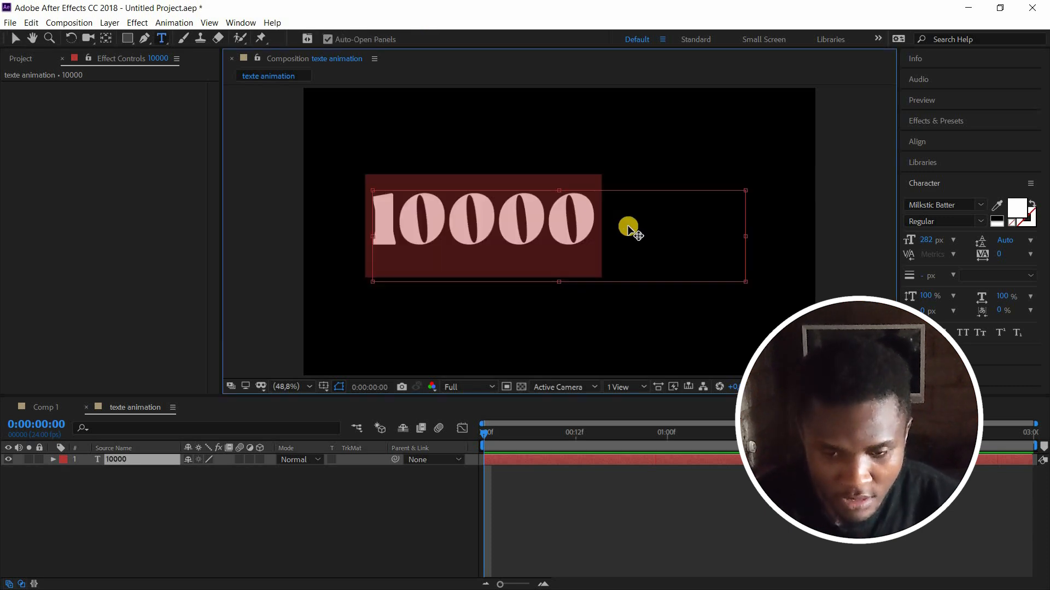
left_click(596, 224)
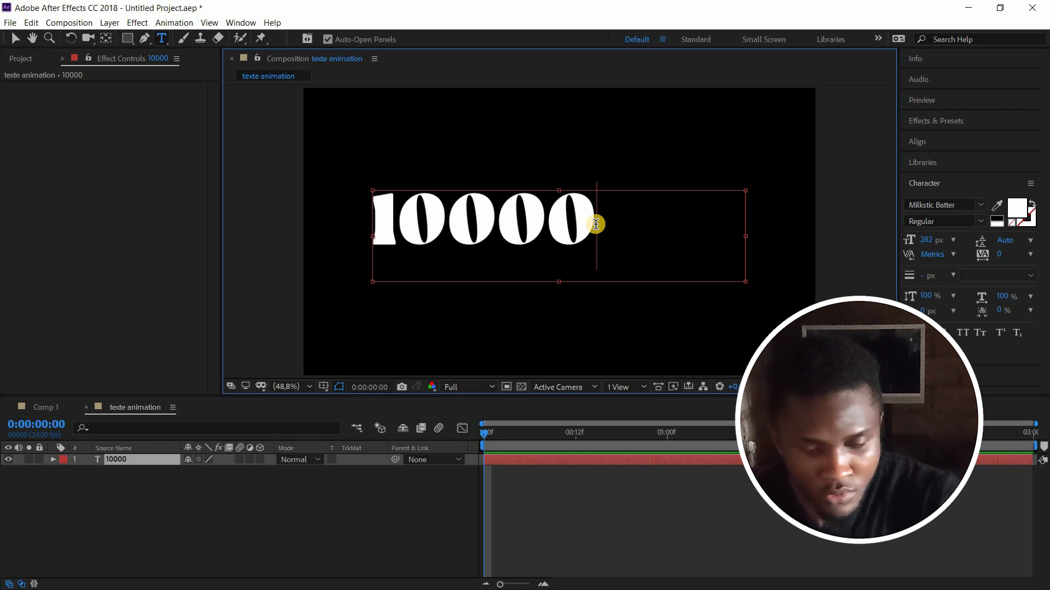
type("$")
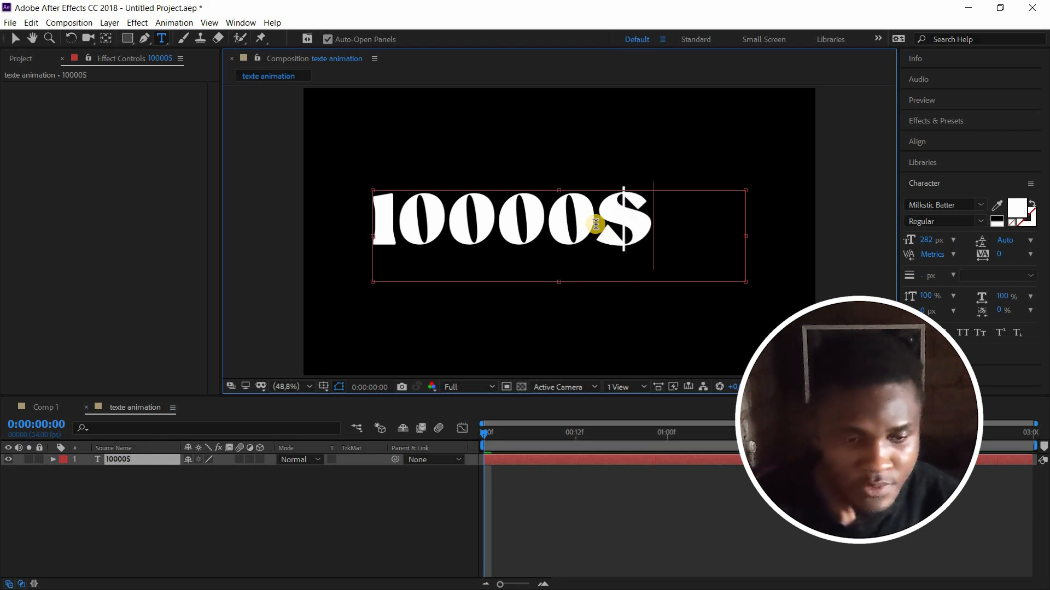
- Move the text slightly down in the frame and set its font size to 341 px
left_click(15, 39)
left_click_drag(622, 247, 632, 254)
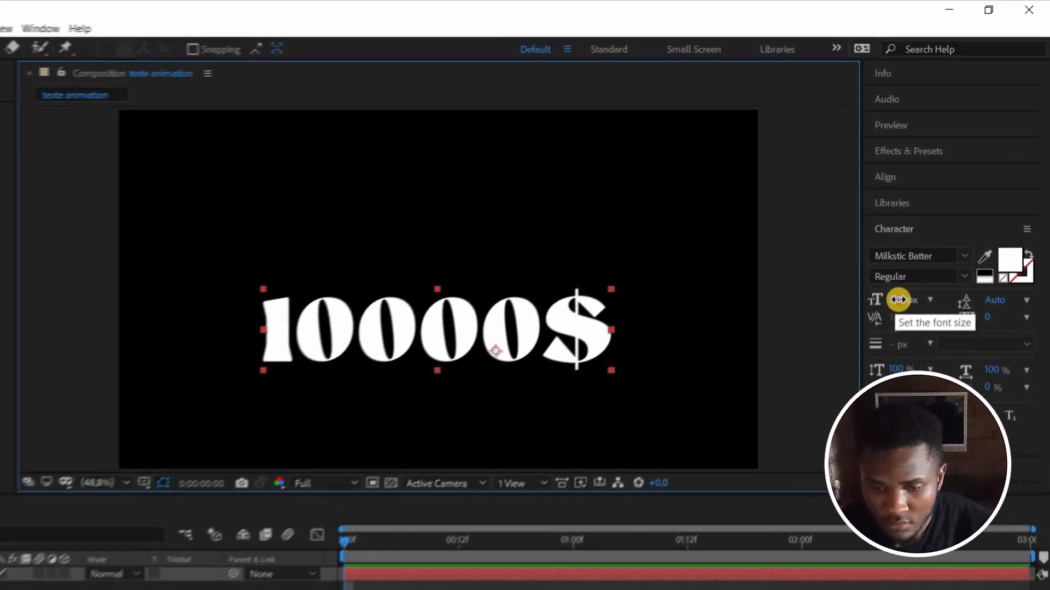
left_click_drag(920, 309, 950, 316)
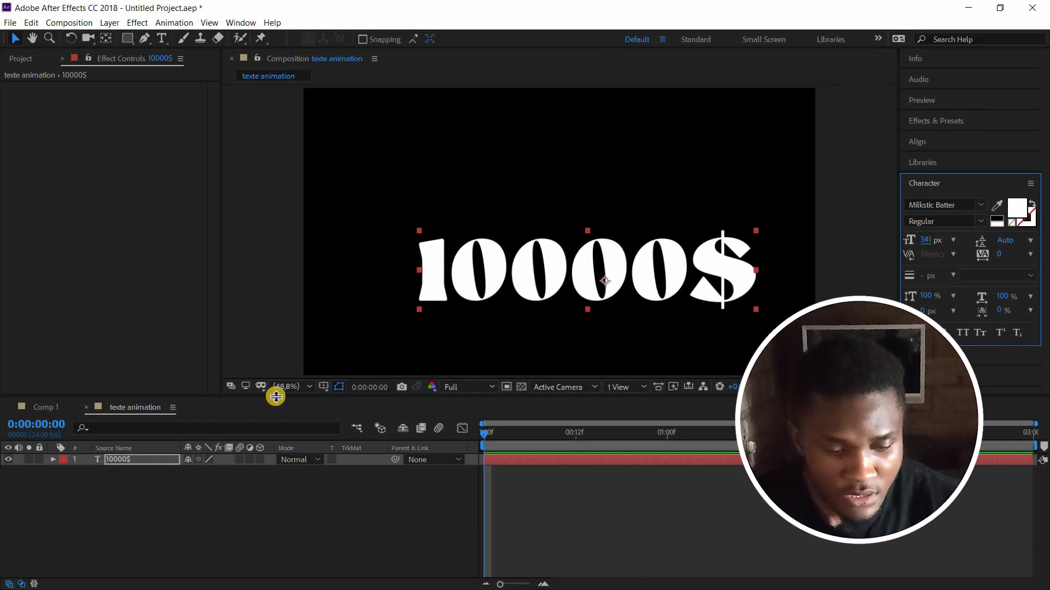
- Scale the text layer to 98% and reposition it around the centre of the frame
left_click(136, 458)
key("s")
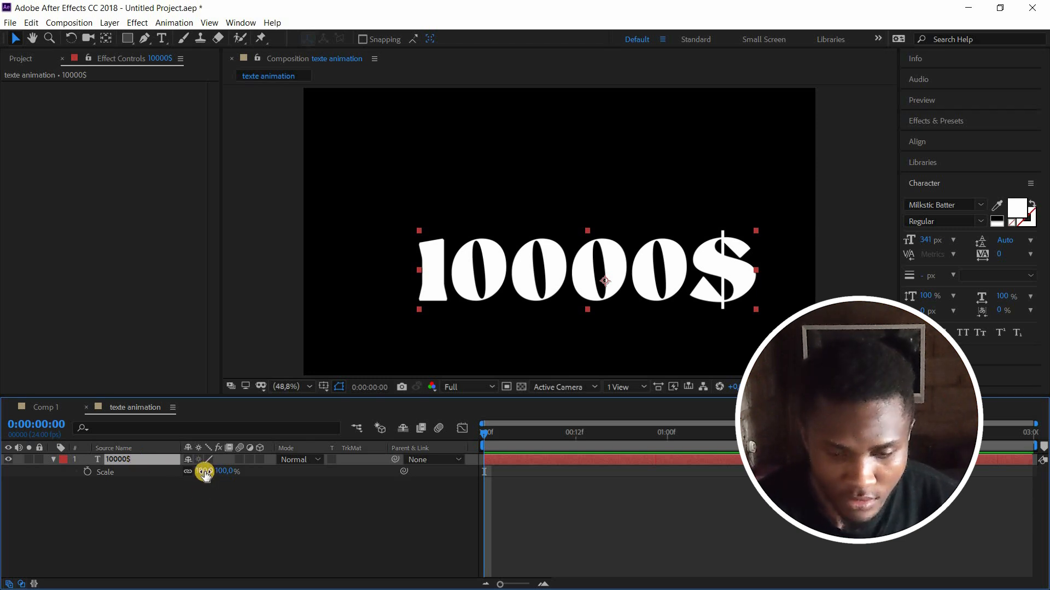
mouse_move(206, 471)
left_mouse_down()
mouse_move(232, 471)
mouse_move(198, 471)
left_mouse_up()
left_click_drag(673, 282, 643, 252)
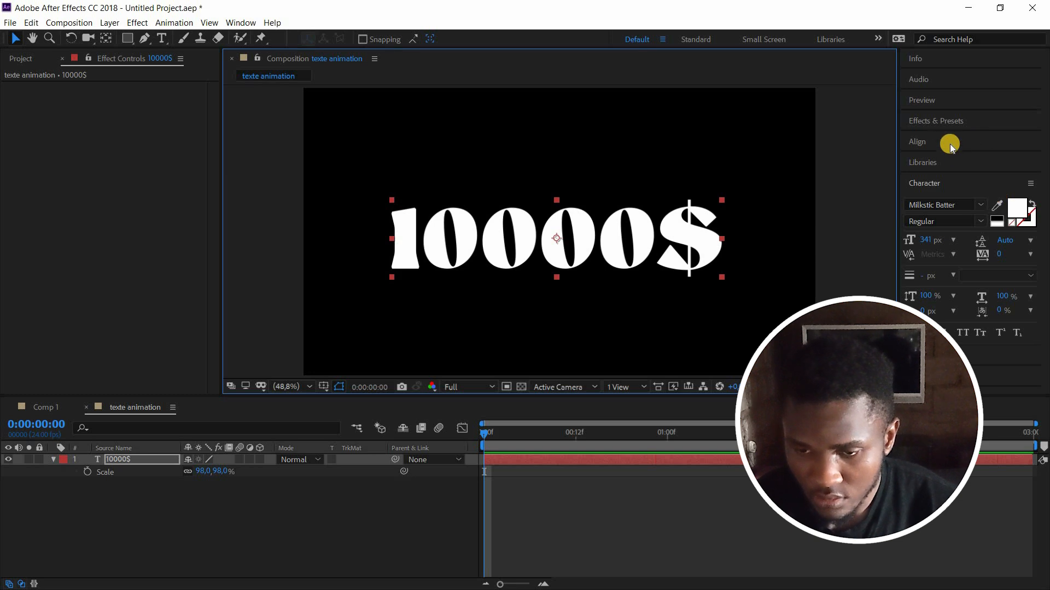
- Apply the Slider Control effect from Expression Controls to the text layer
left_click(950, 122)
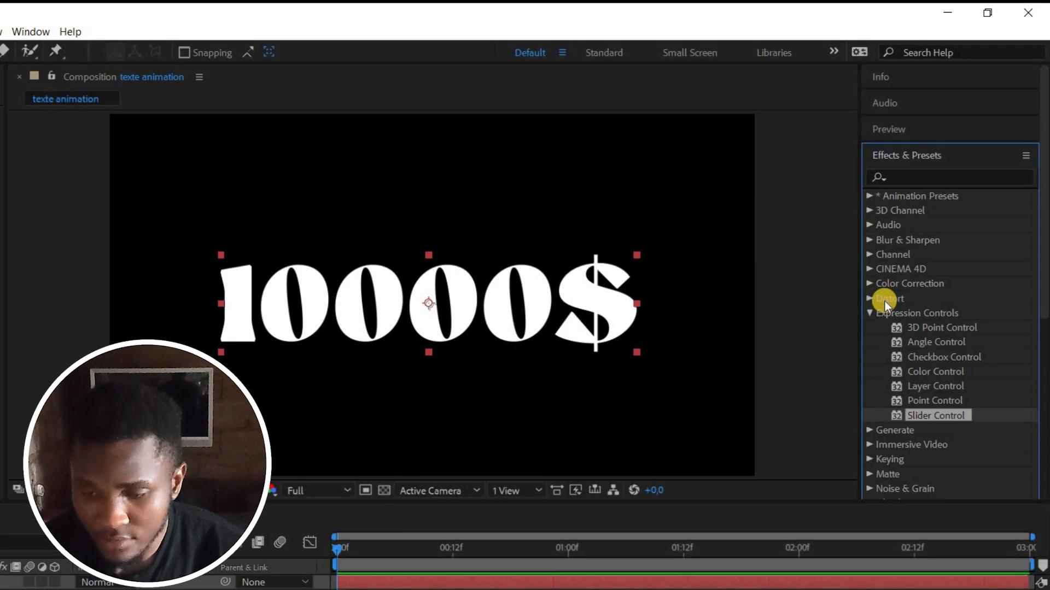
left_click(870, 312)
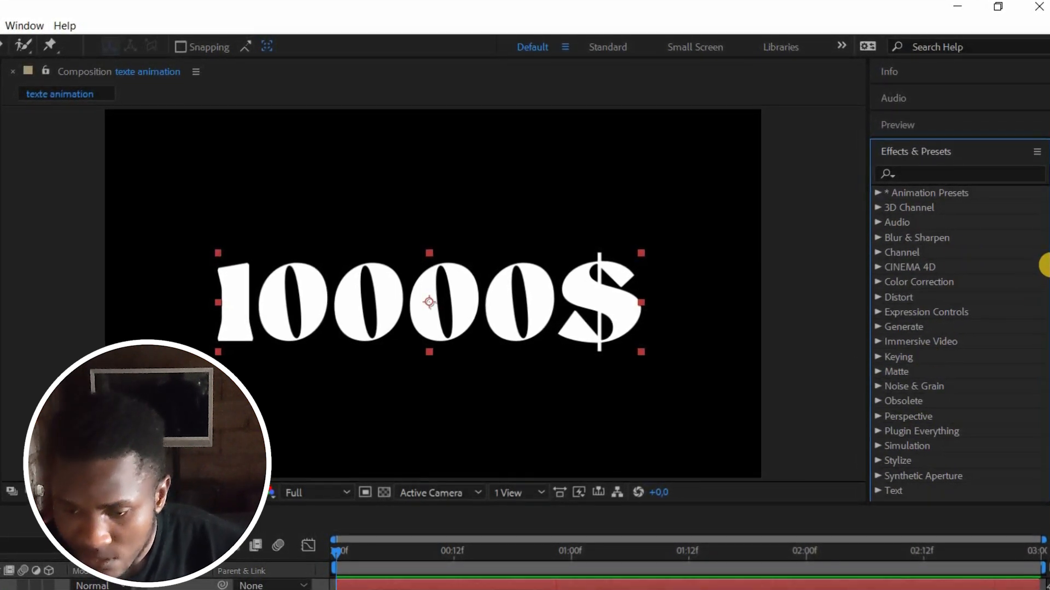
mouse_move(1049, 299)
left_mouse_down()
mouse_move(1049, 315)
mouse_move(1049, 306)
left_mouse_up()
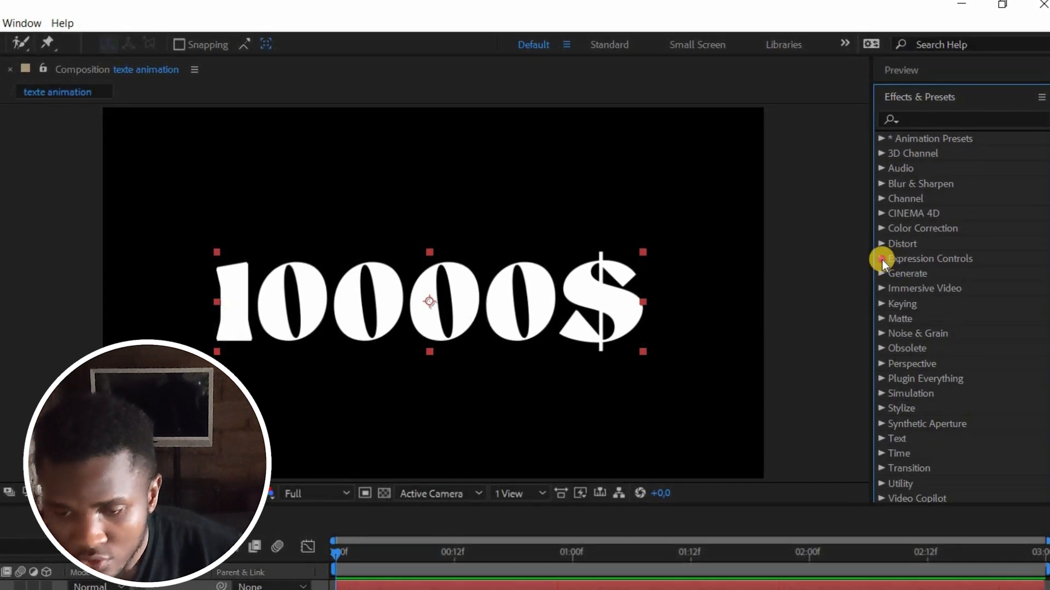
left_click(881, 261)
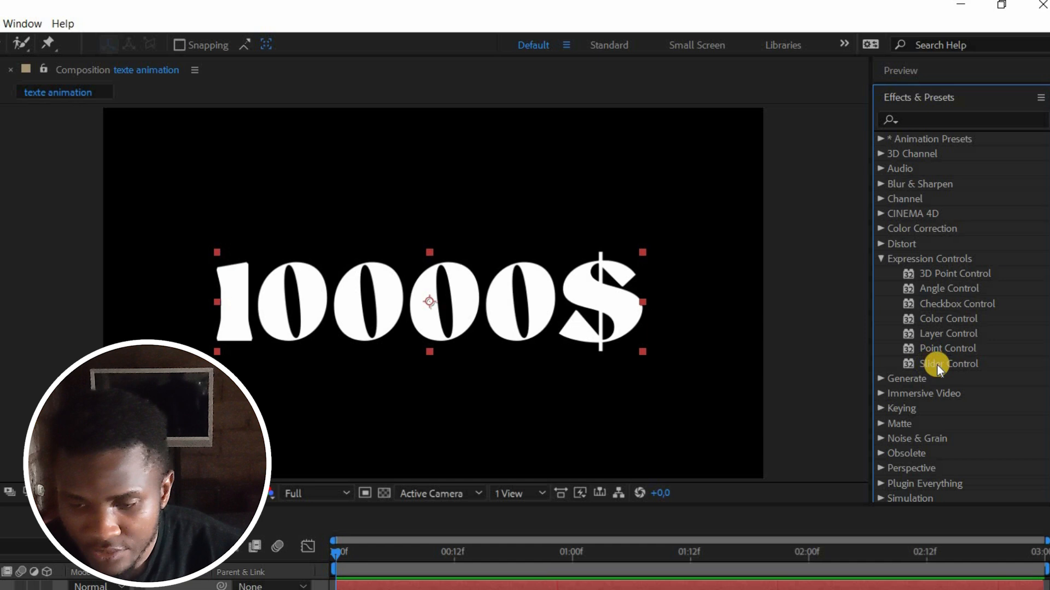
left_click_drag(939, 365, 445, 305)
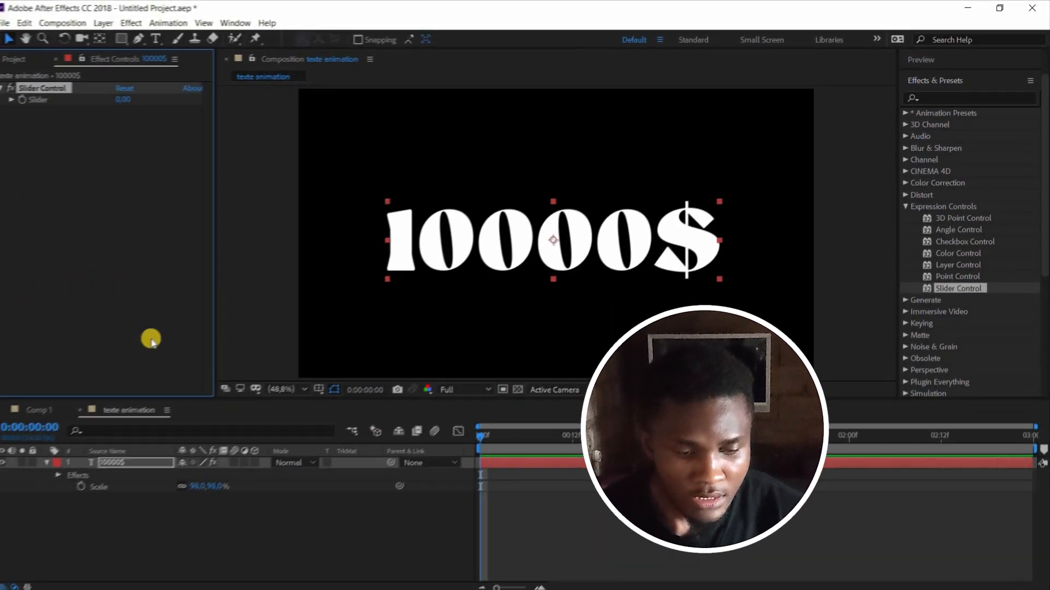
- Replace the text layer's Source Text expression with a pick-whip link to the Slider: effect("Slider Control")("Slider")
left_click(52, 460)
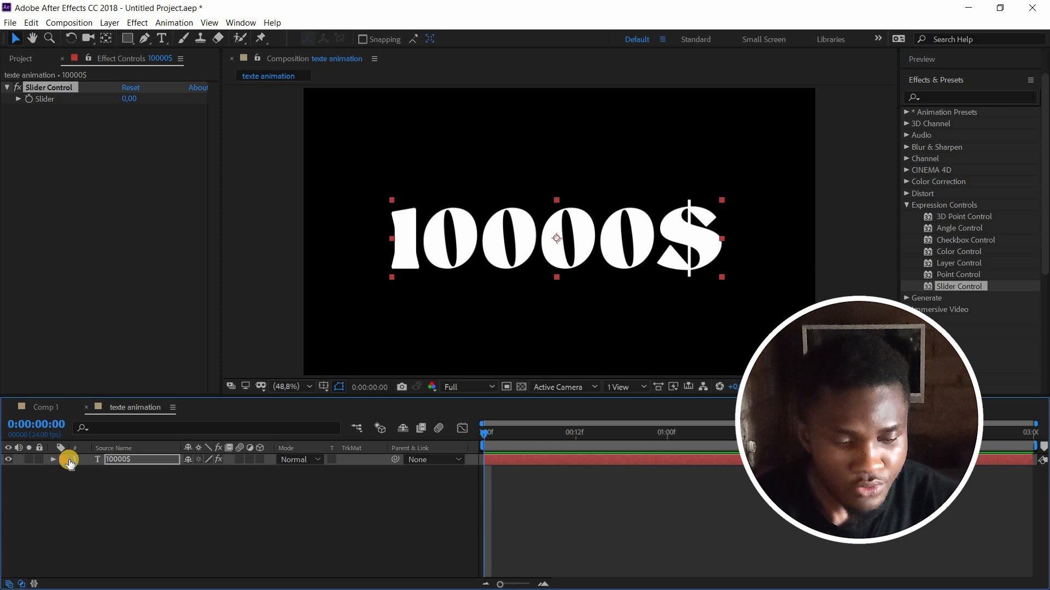
left_click(53, 460)
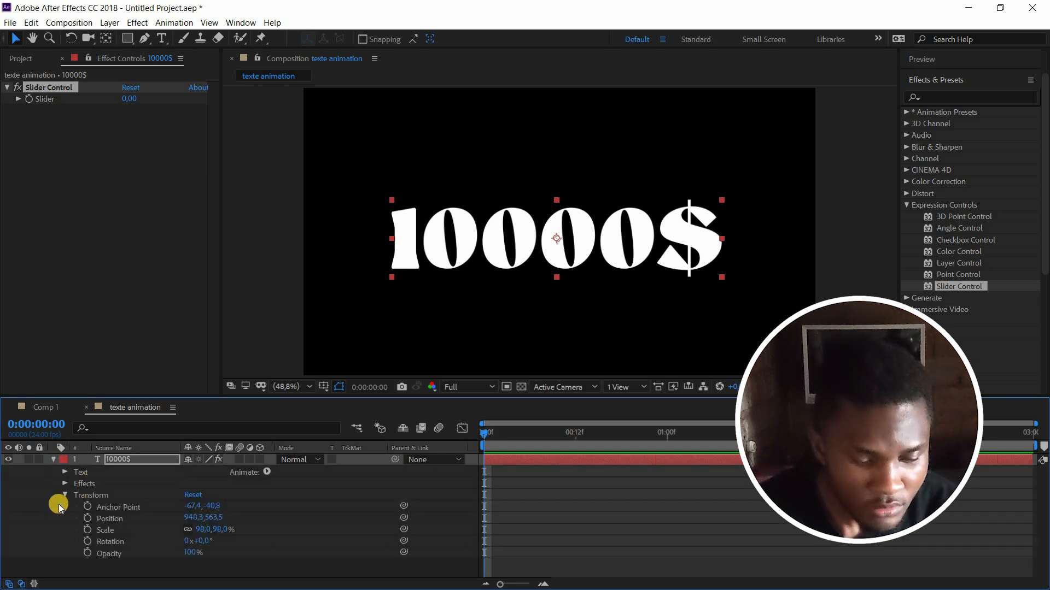
left_click(66, 496)
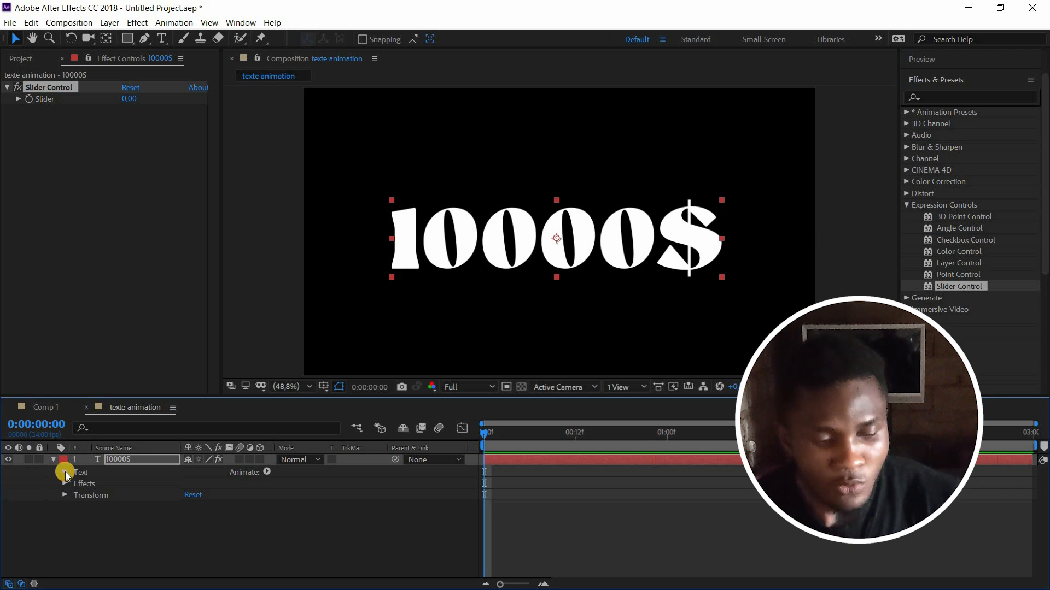
left_click(65, 472)
left_click(125, 485)
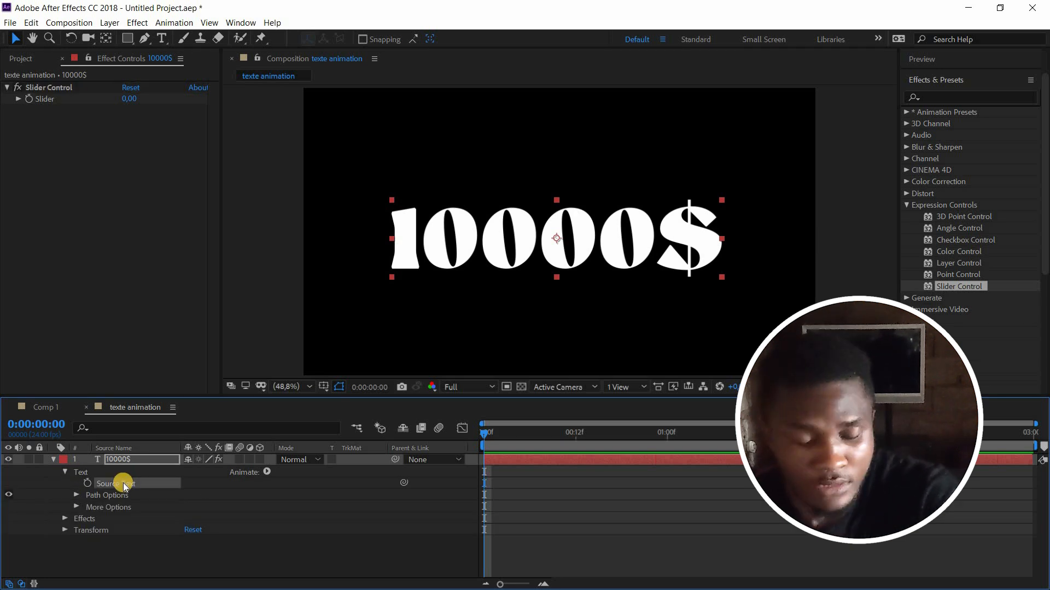
left_click(83, 488, "alt")
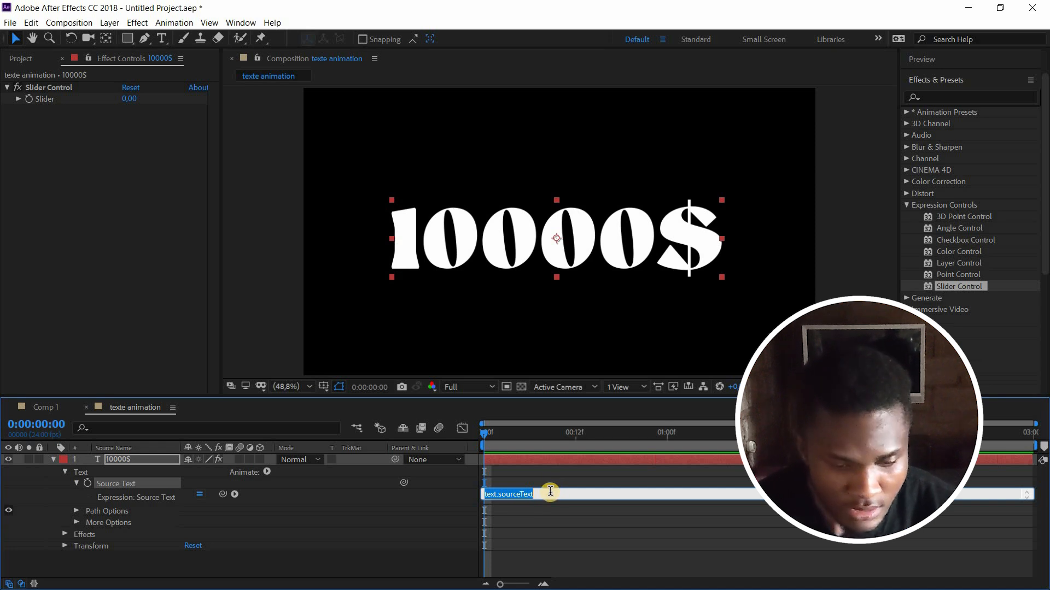
key("BackSpace")
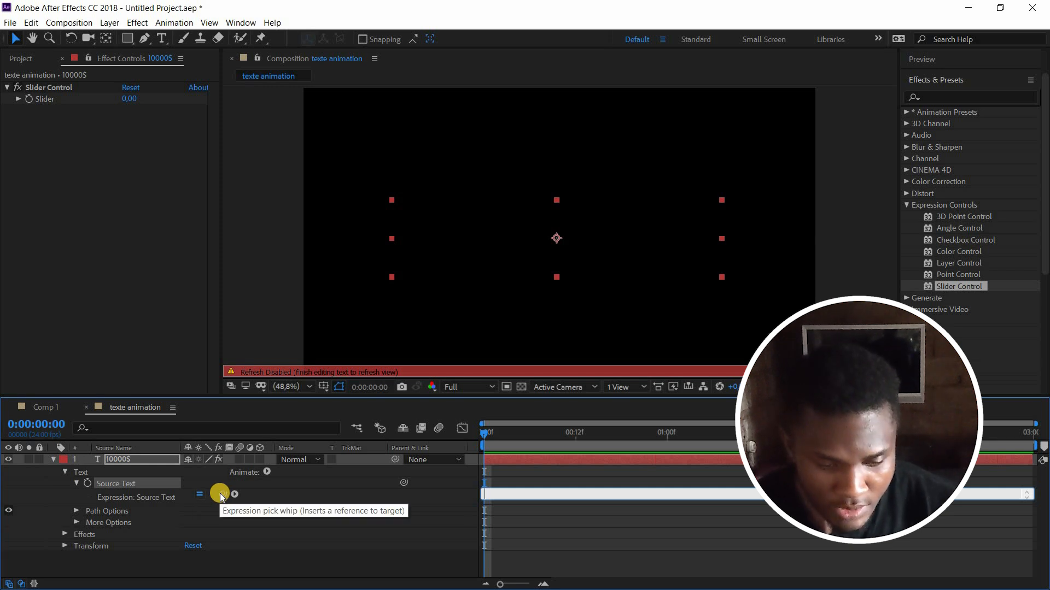
left_click_drag(220, 493, 43, 99)
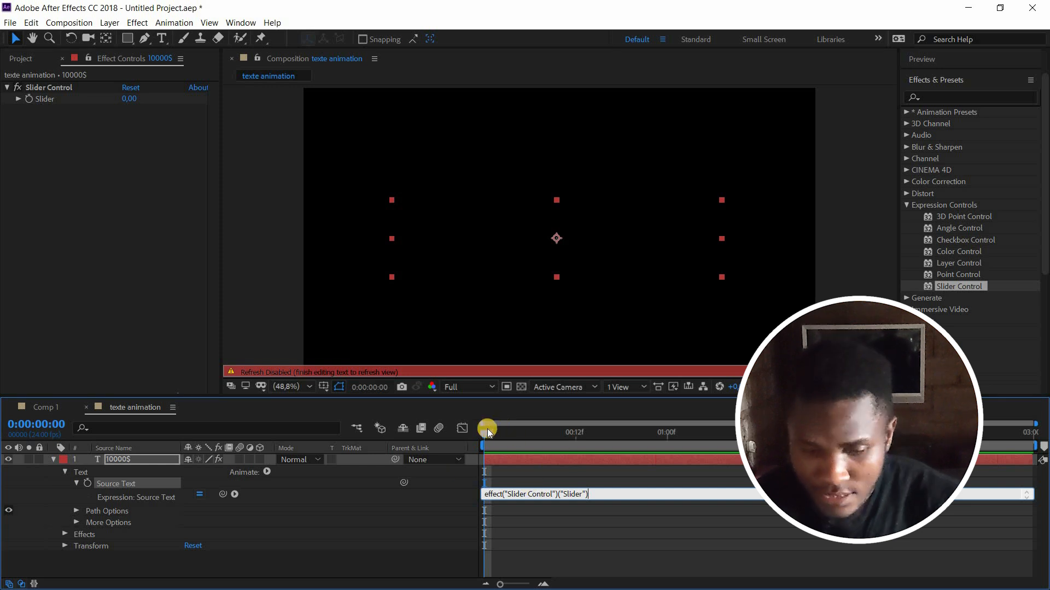
mouse_move(485, 433)
left_mouse_down()
mouse_move(497, 435)
mouse_move(474, 432)
left_mouse_up()
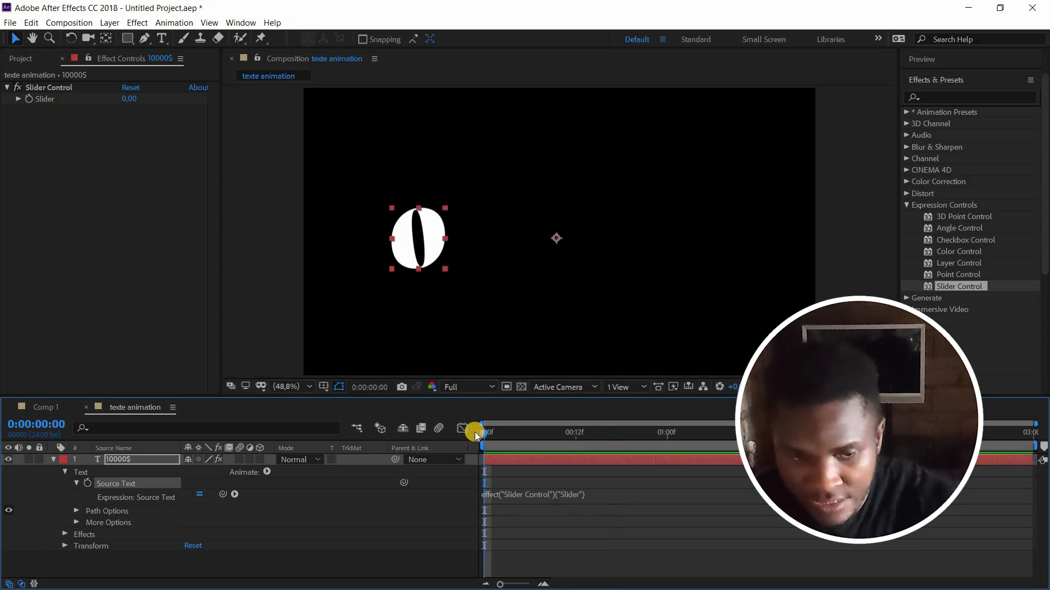
- Create a Slider keyframe with value 0 at 0:00:00:00
left_click(124, 97)
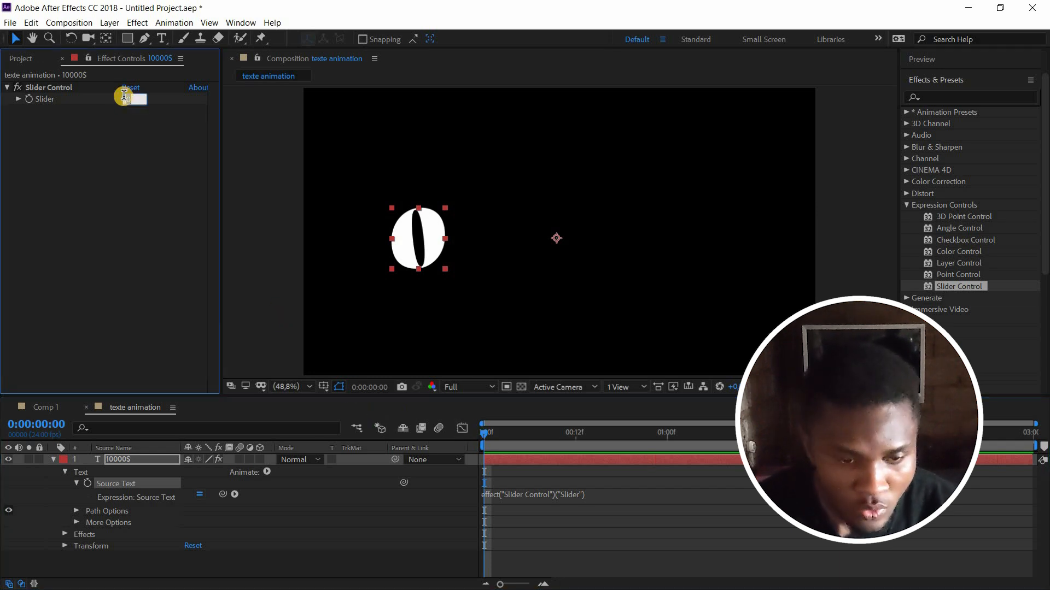
left_click(29, 100)
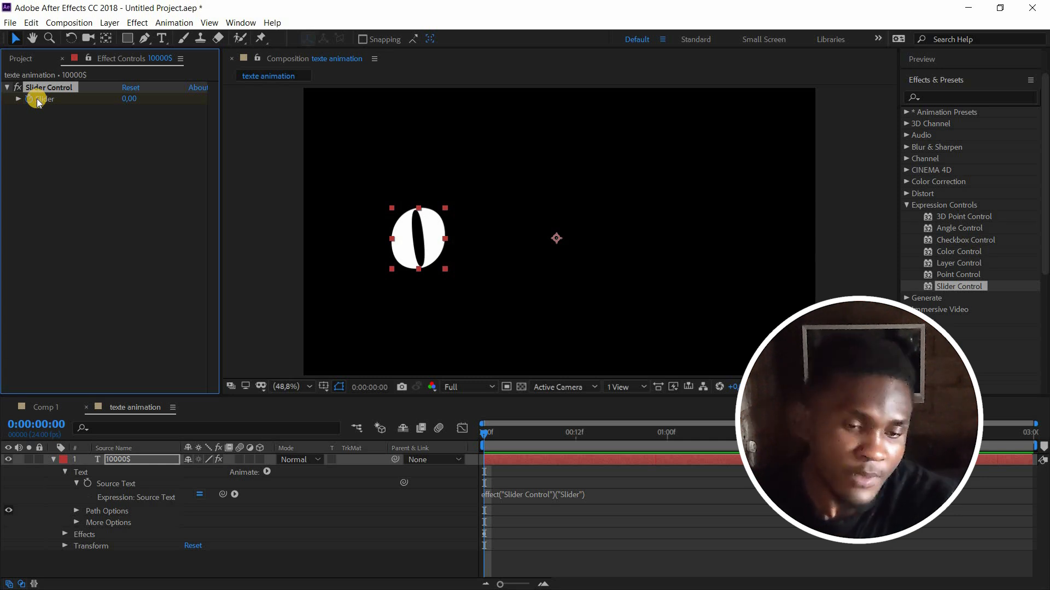
- Add a Slider keyframe with value 1000 at 0:00:00:12
left_click_drag(37, 102, 559, 429)
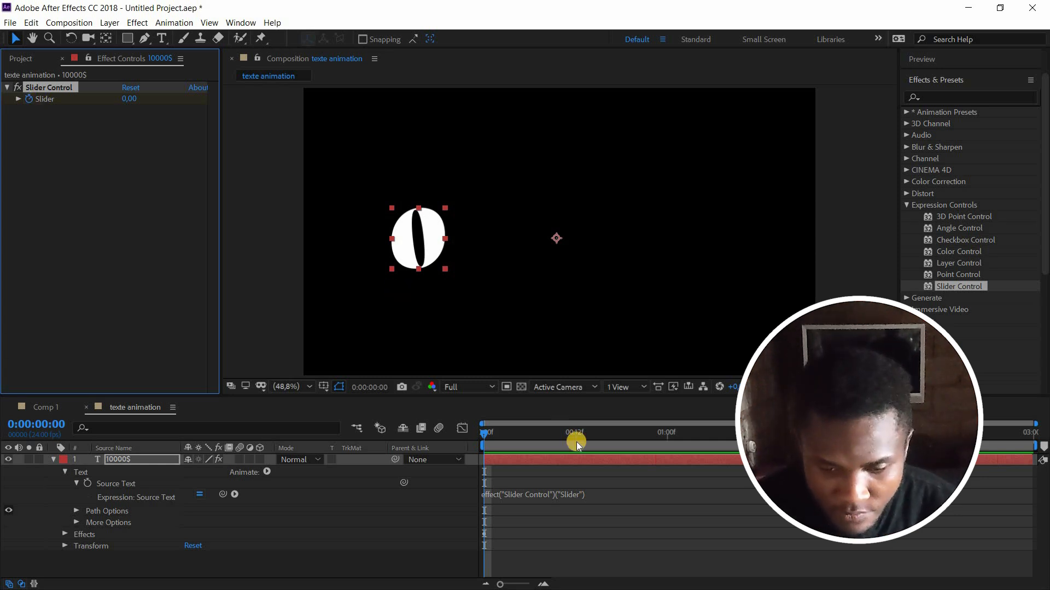
left_click_drag(483, 441, 579, 441)
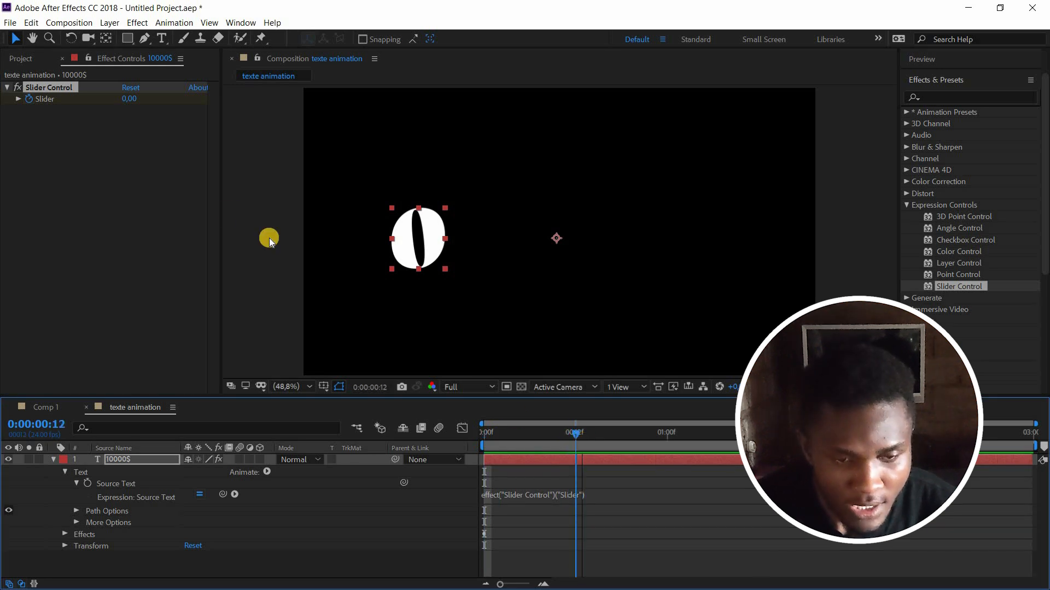
left_click(132, 98)
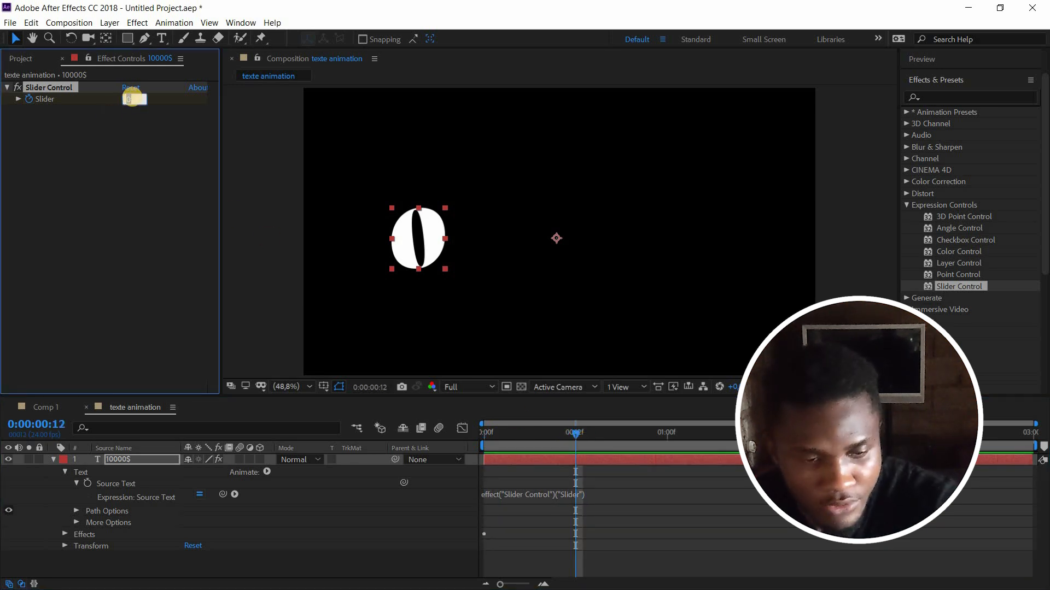
type("1000")
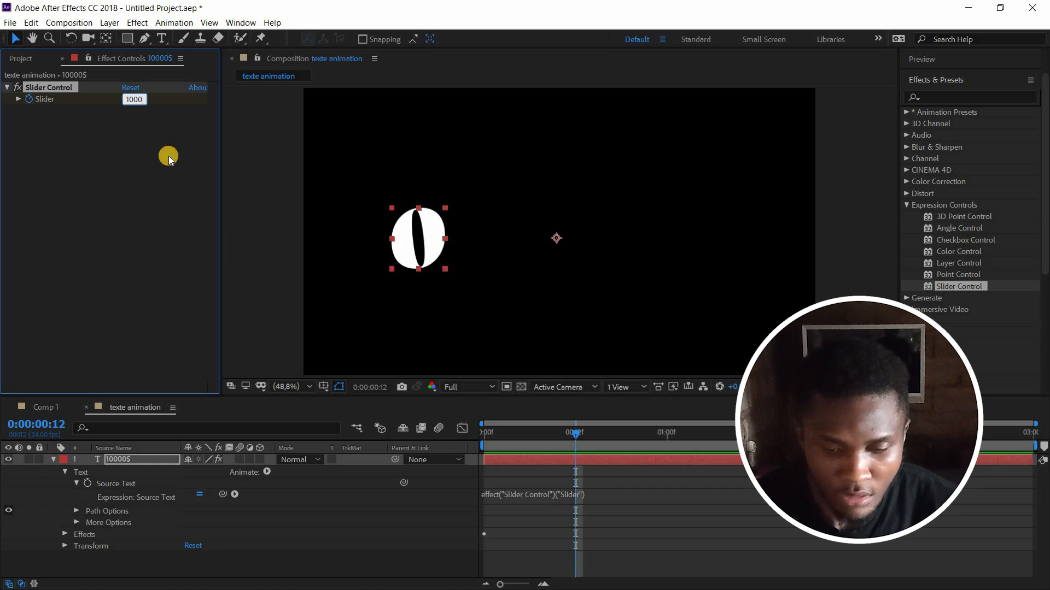
left_click(169, 156)
- Play and scrub the counting animation from the start of the composition to examine the numbers between the two keyframes
left_click(344, 438)
key("Home")
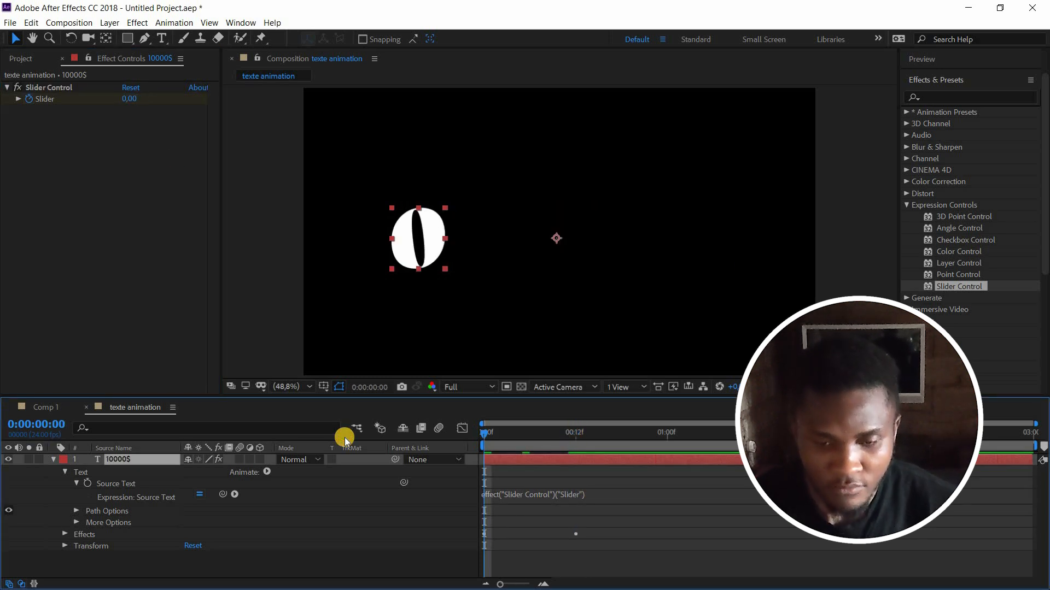
key("space")
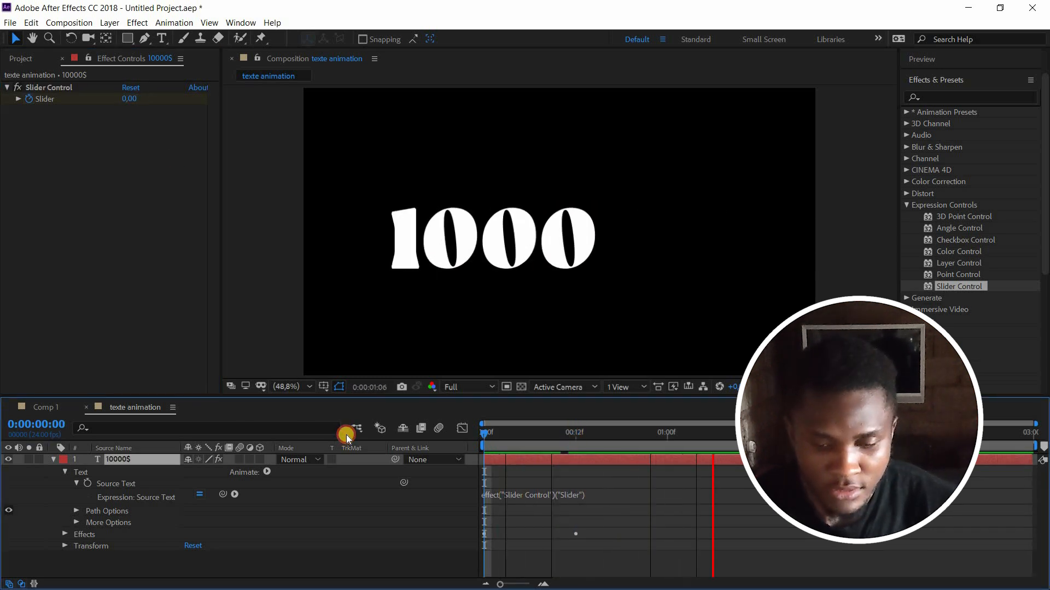
key("space")
left_click_drag(574, 433, 462, 443)
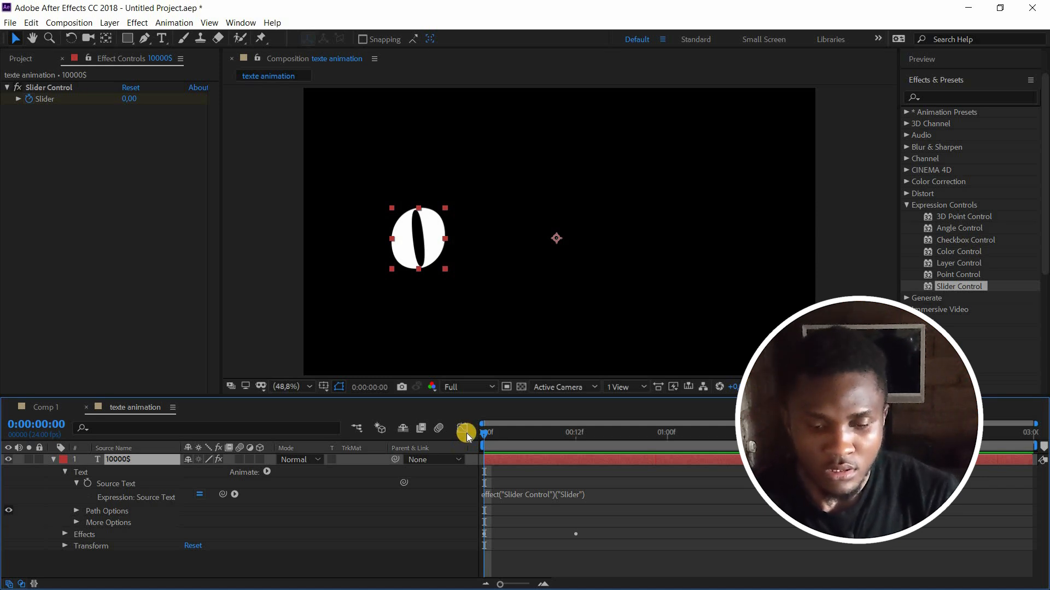
left_click(507, 433)
left_click_drag(519, 434, 452, 434)
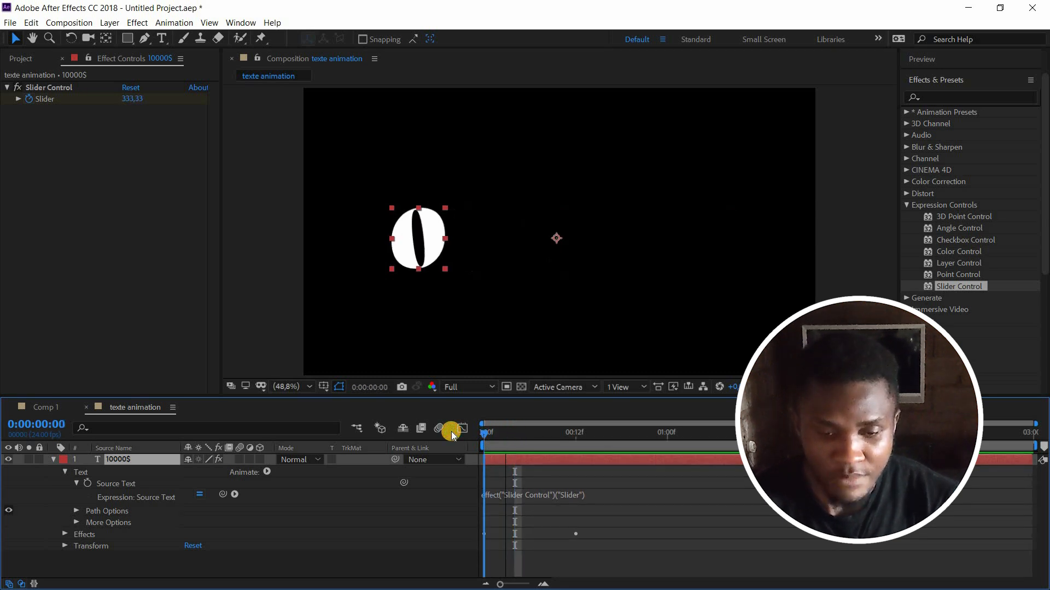
key("space")
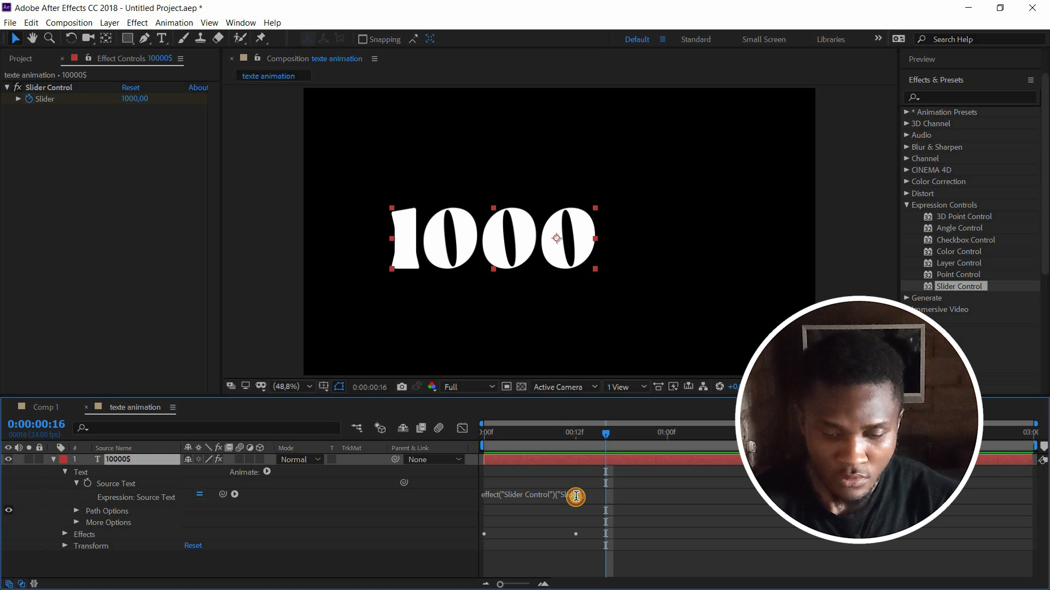
- Wrap the Source Text expression in a rounding function: Math.round(effect("Slider Control")("Slider"))
left_click(475, 492)
left_click(484, 492)
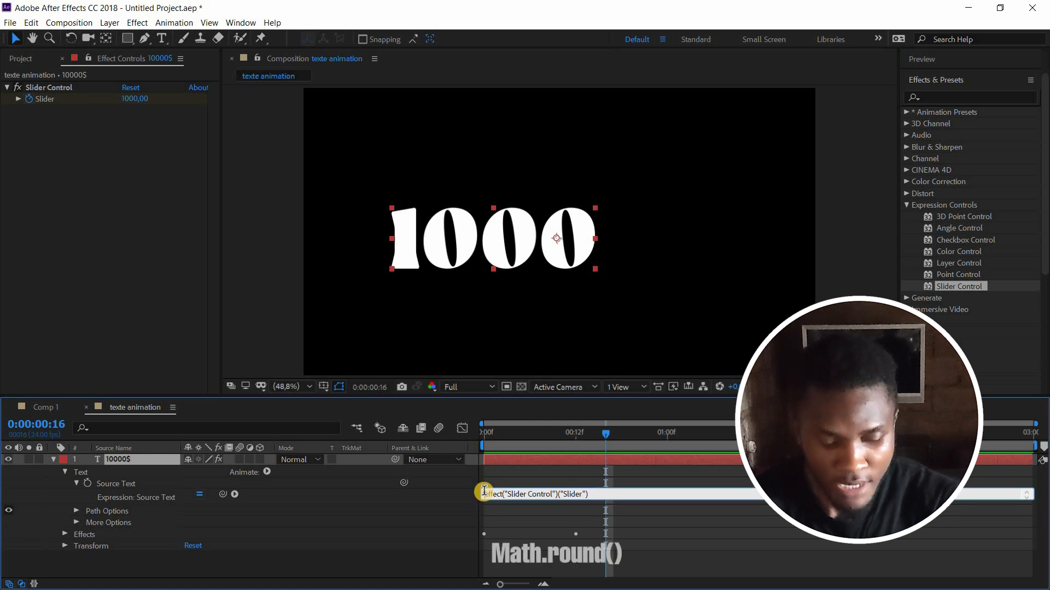
type("Mat")
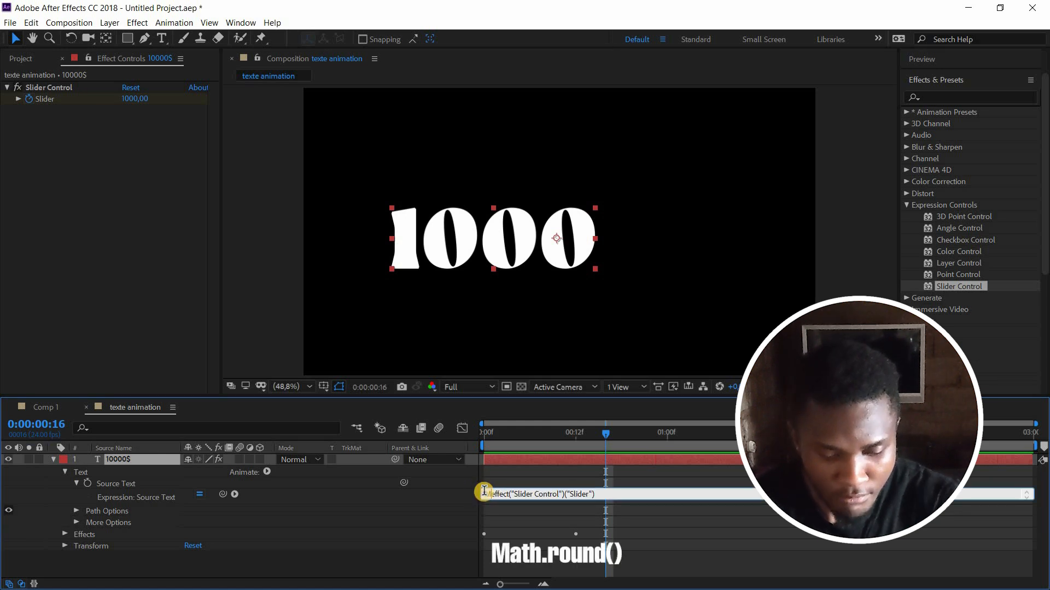
type("h")
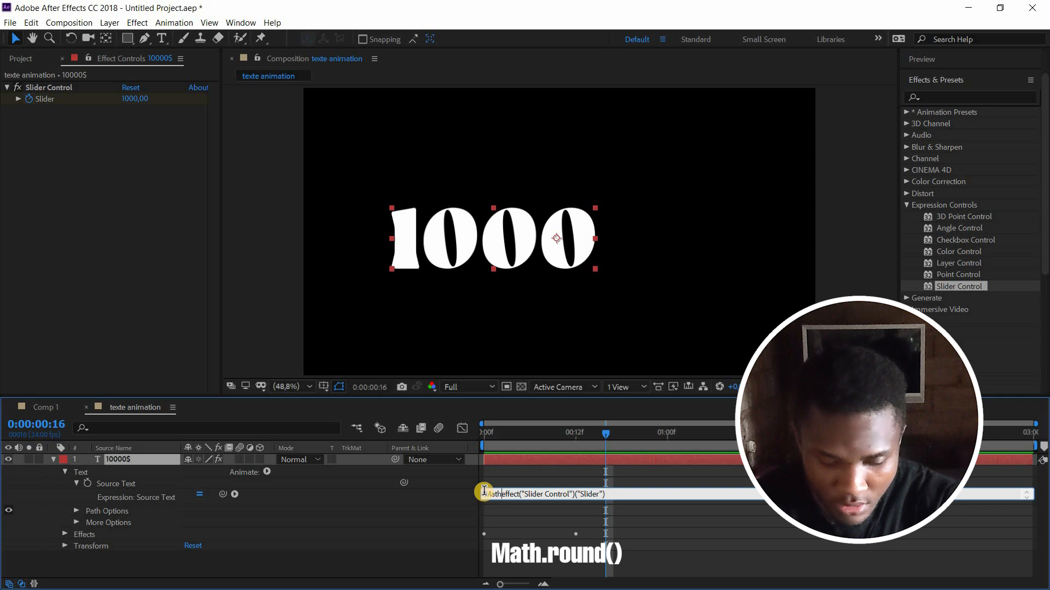
type(".round")
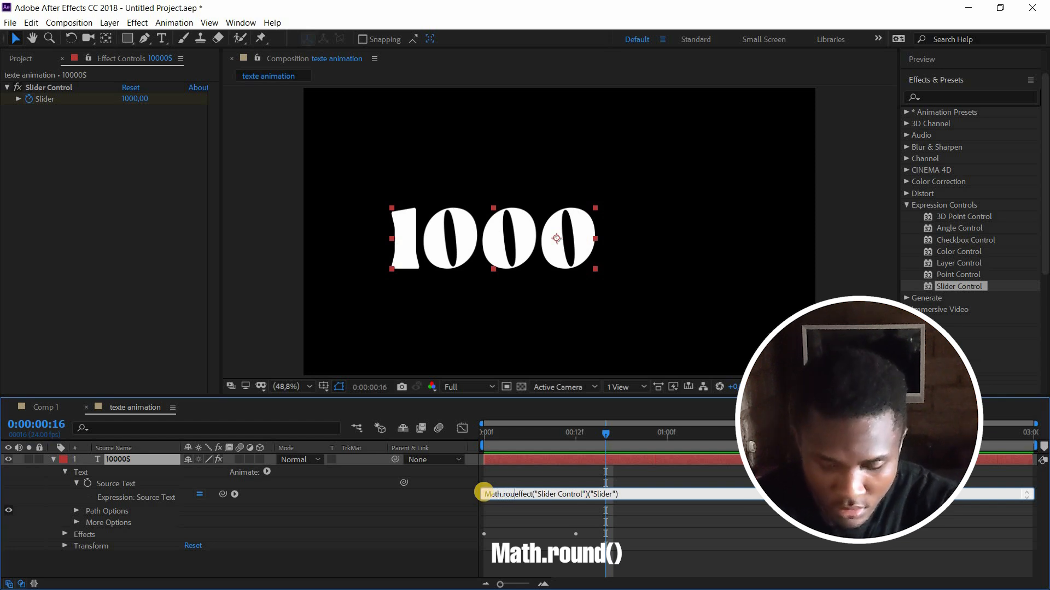
type("(")
left_click(640, 494)
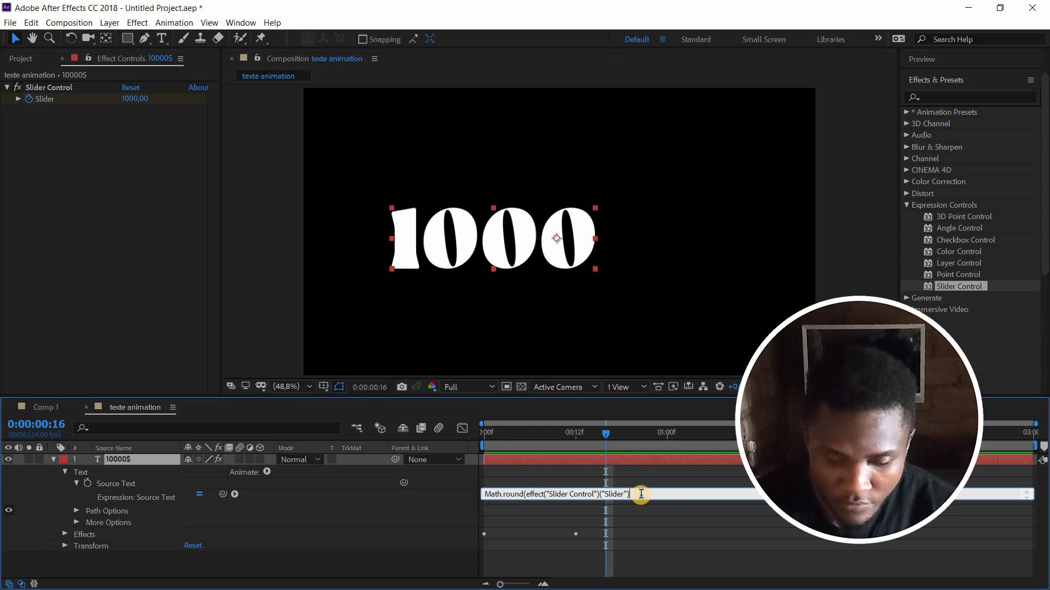
type(")")
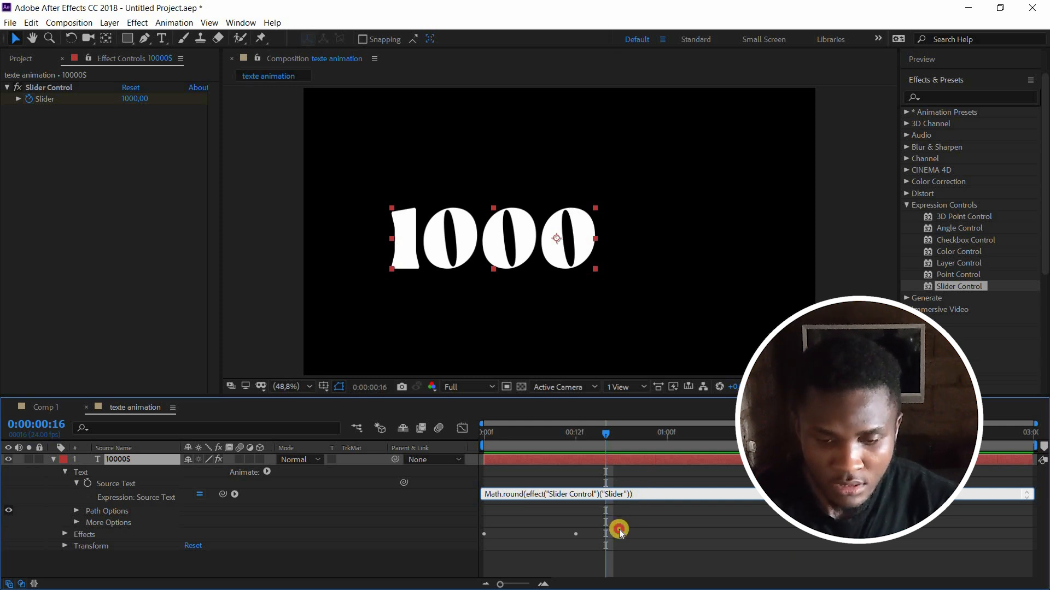
left_click(601, 458)
- Preview the rounded counting animation from 0:00:00:00 and return the playhead to the start
left_click_drag(606, 436, 389, 459)
key("space")
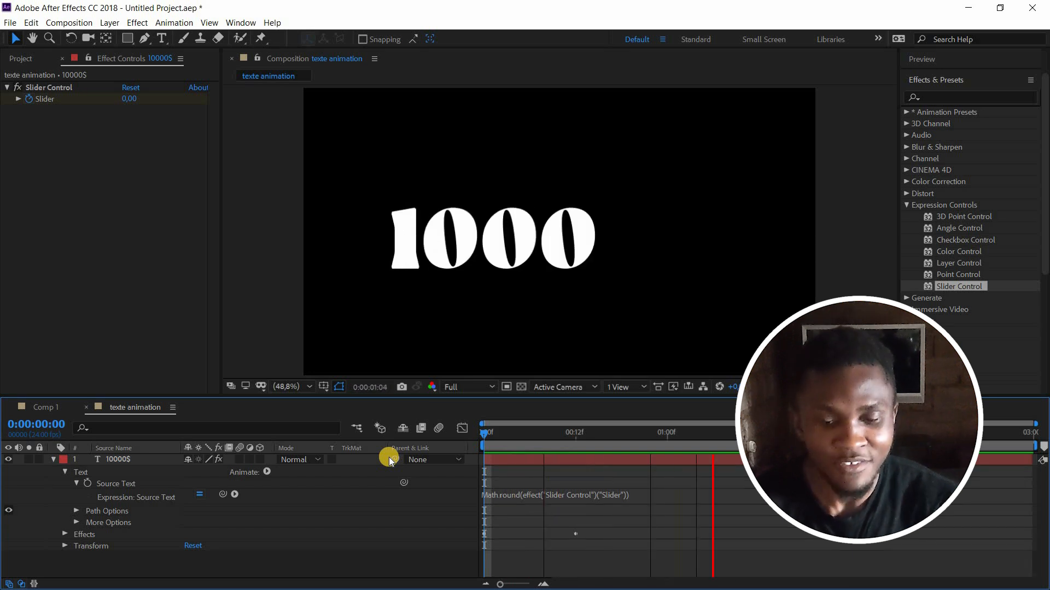
key("space")
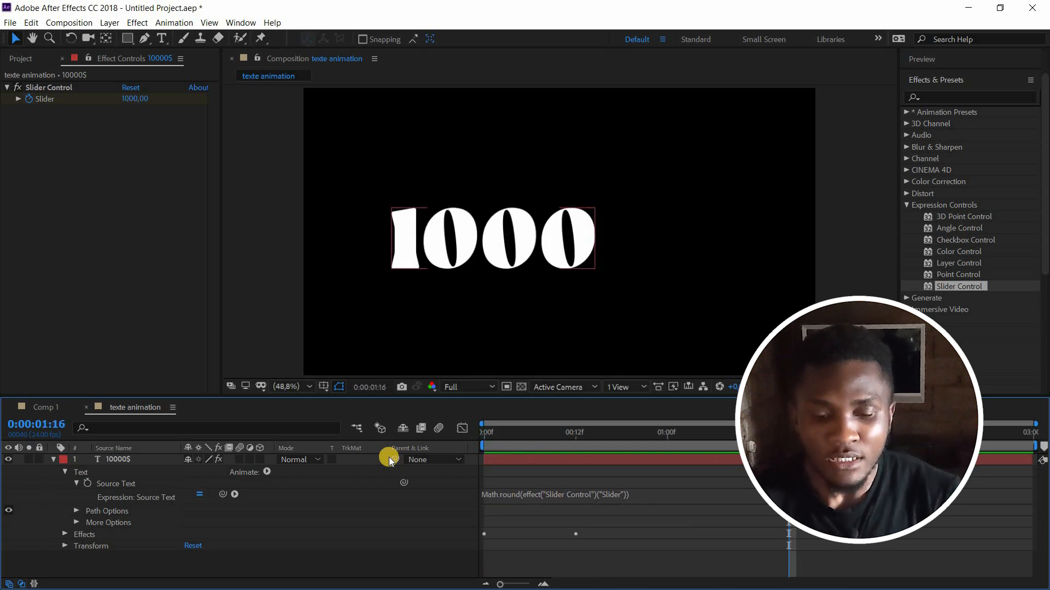
left_click_drag(490, 433, 484, 434)
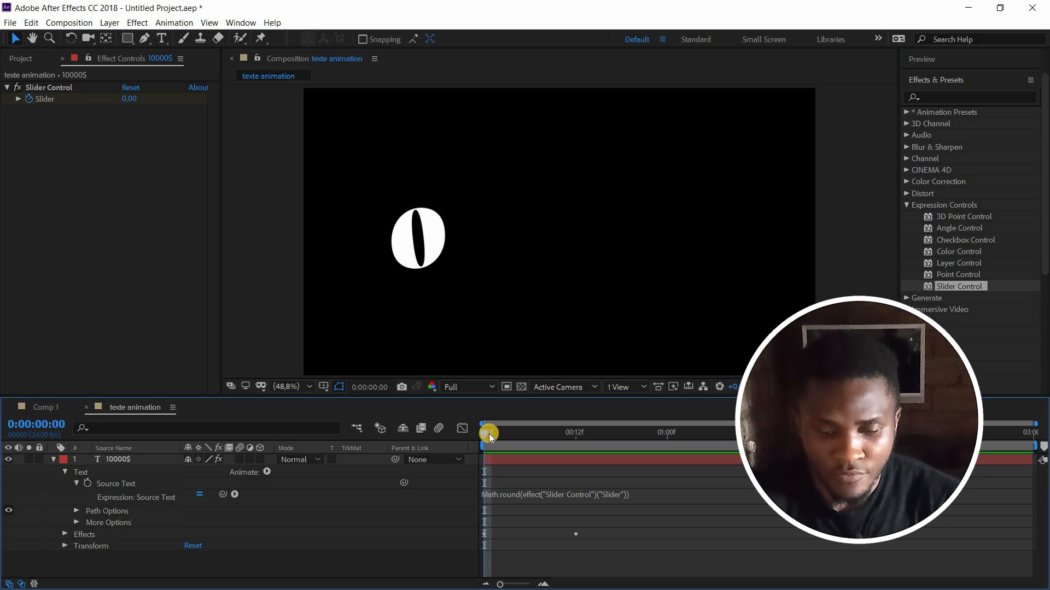
- Prefix the Source Text expression with "$" + before Math.round and preview the count with the dollar sign
left_click(506, 495)
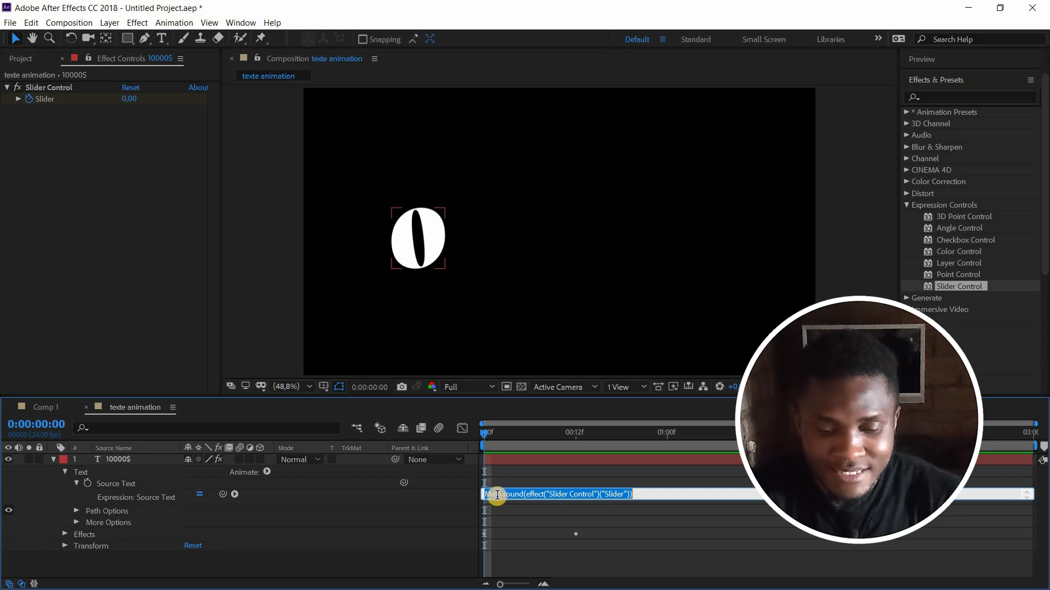
left_click(485, 495)
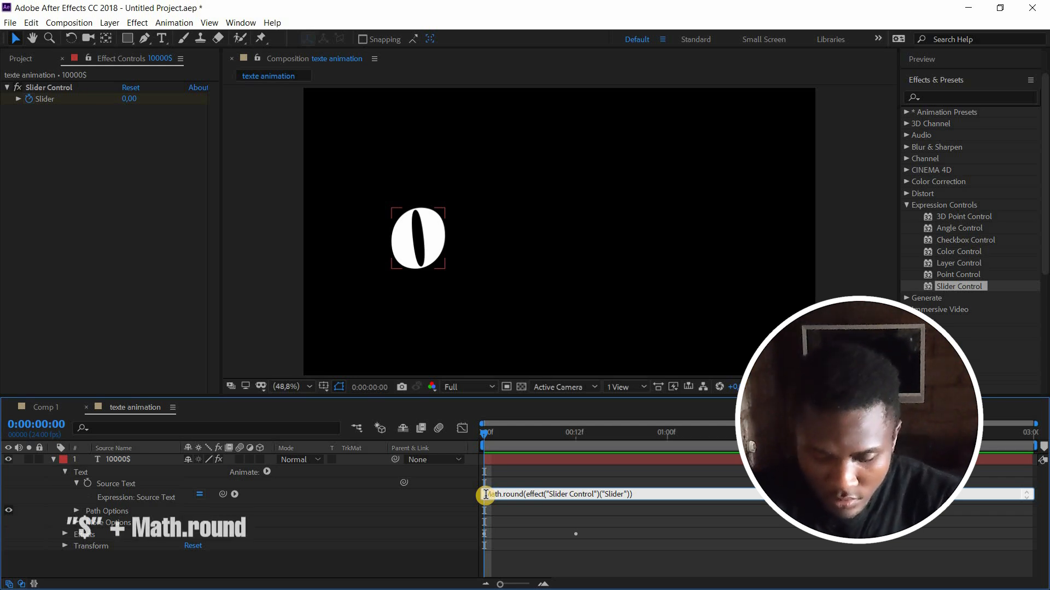
type("\"")
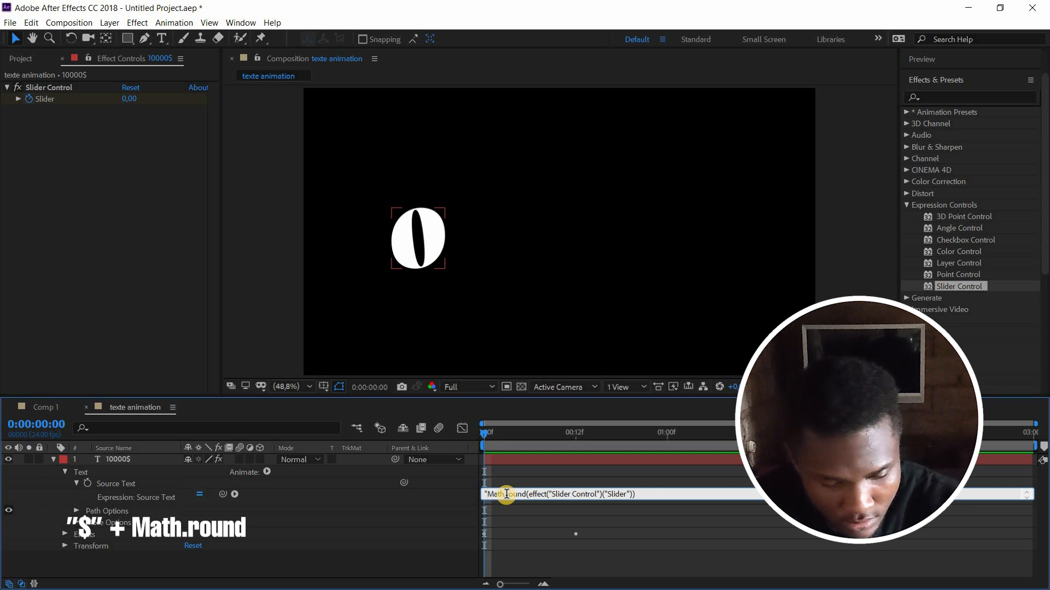
type("$")
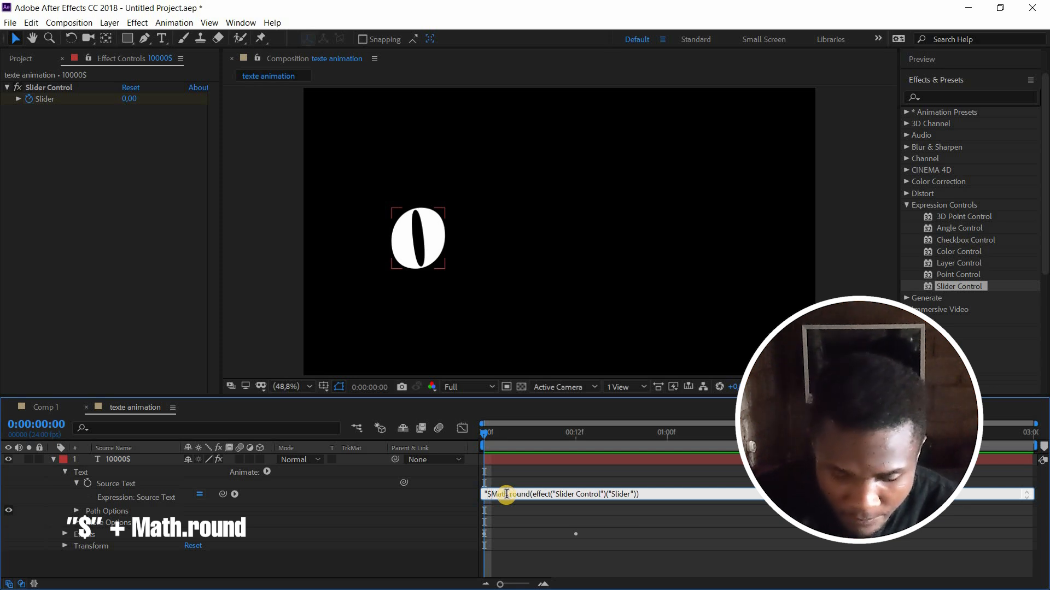
type("\" ")
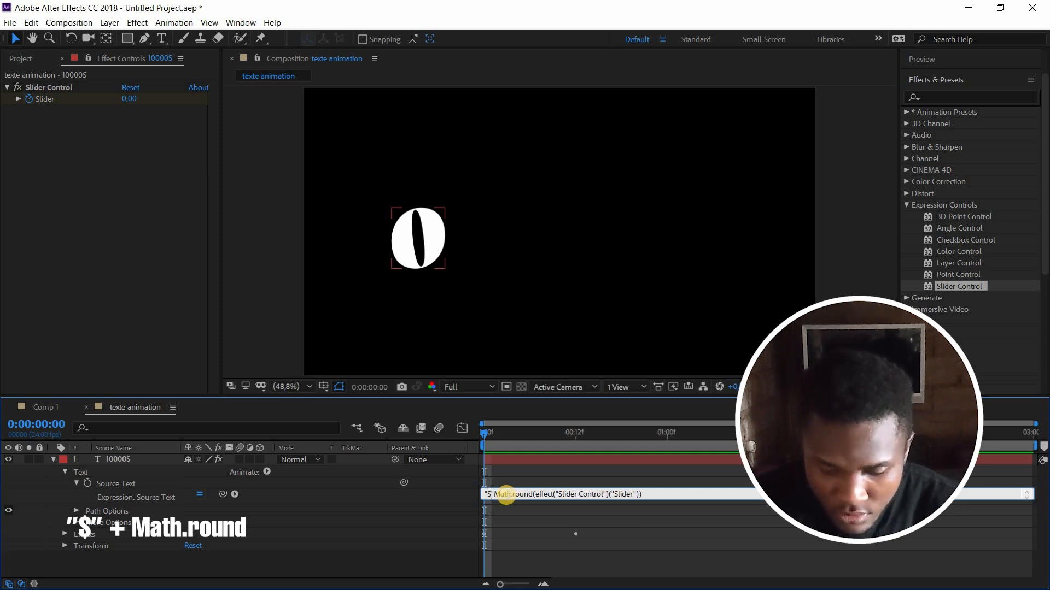
type("+")
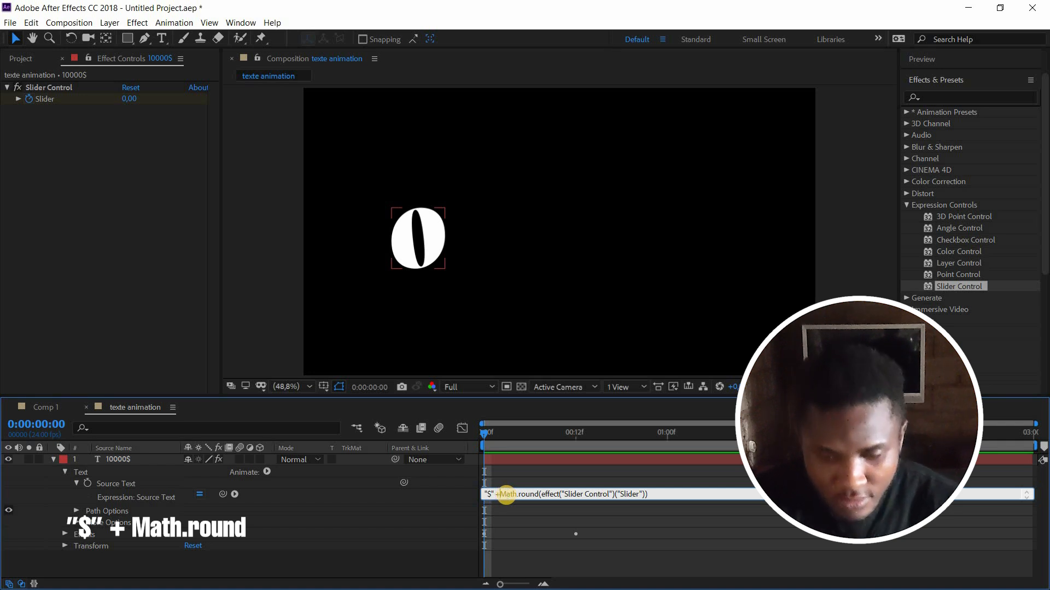
left_click(681, 515)
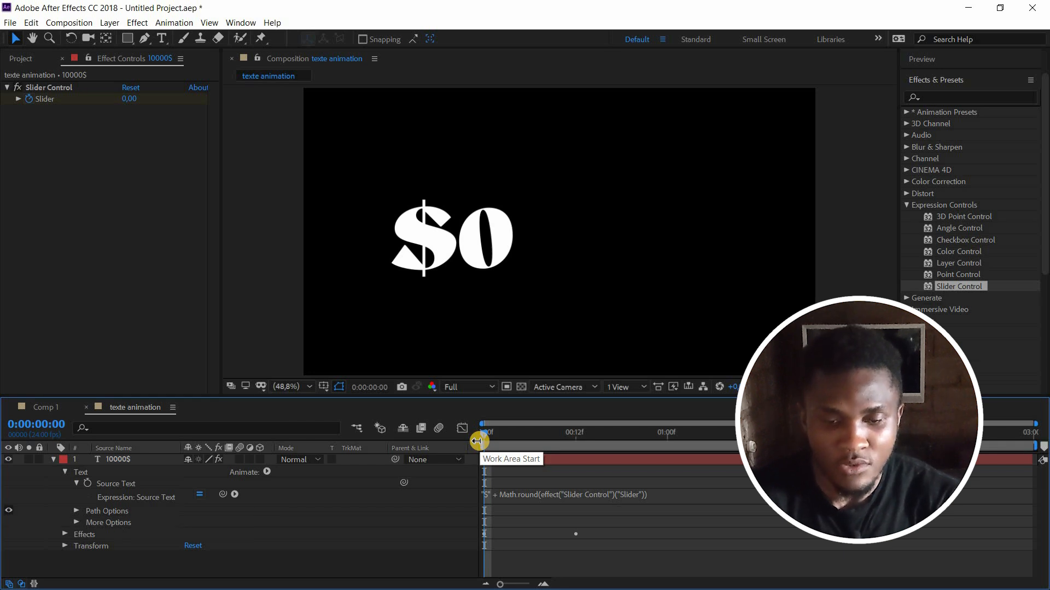
key("space")
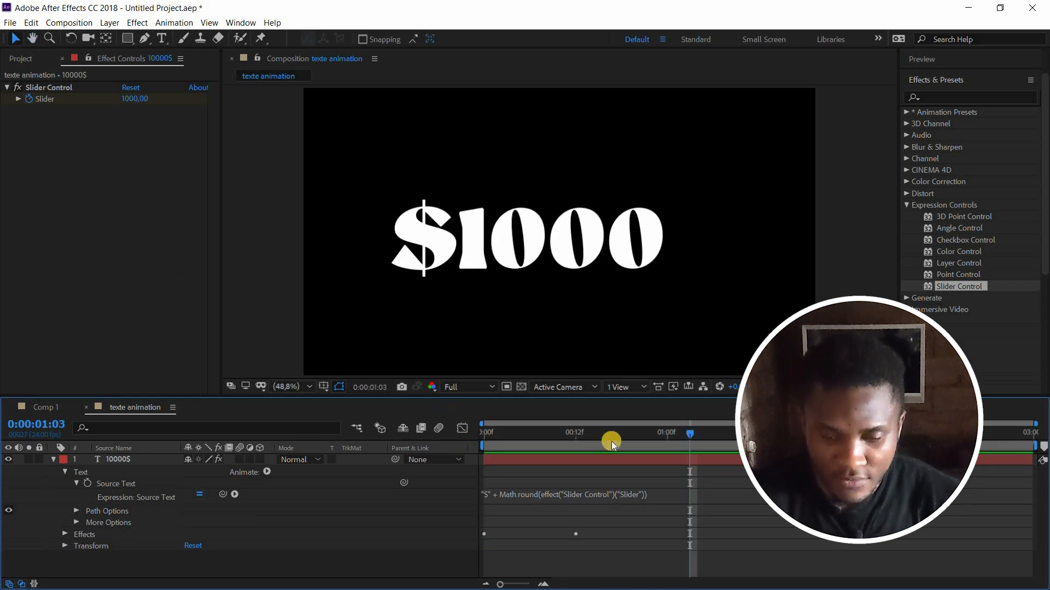
- Set the Slider keyframe at 0:00:00:12 to 10000
left_click_drag(580, 441, 576, 440)
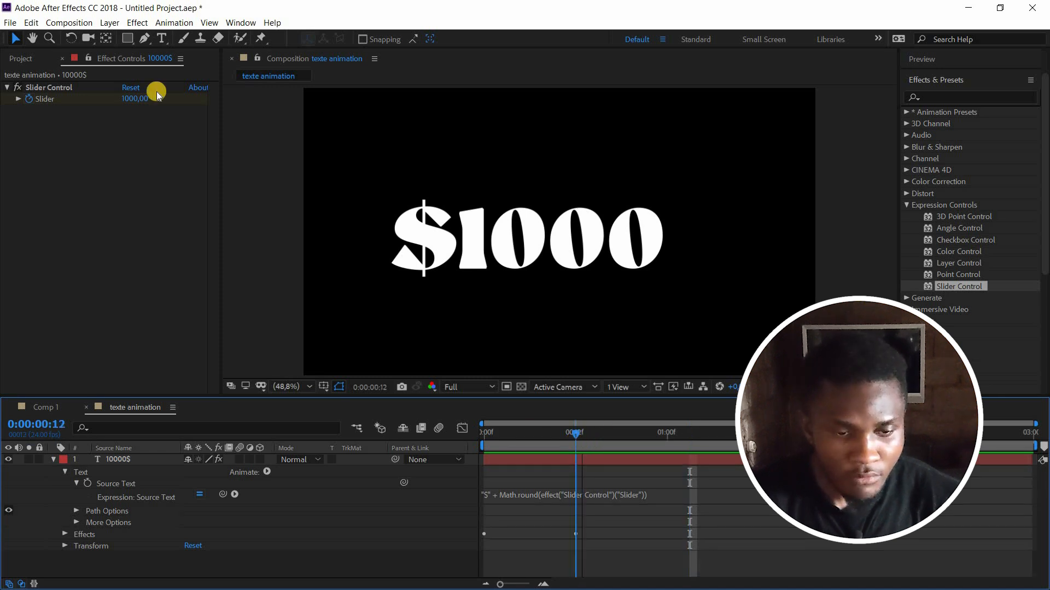
left_click(137, 99)
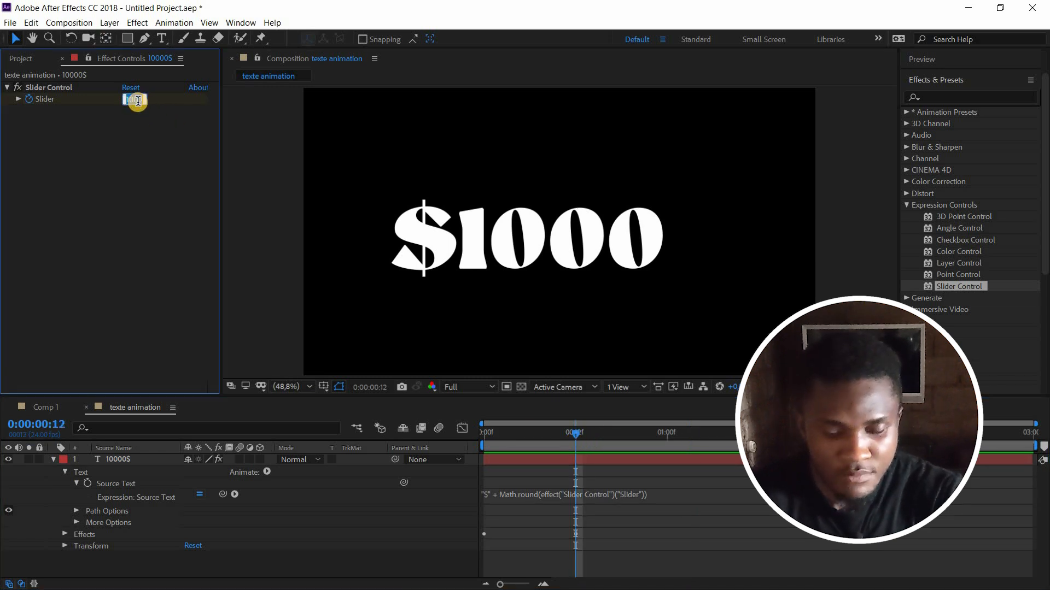
type("10")
key("Return")
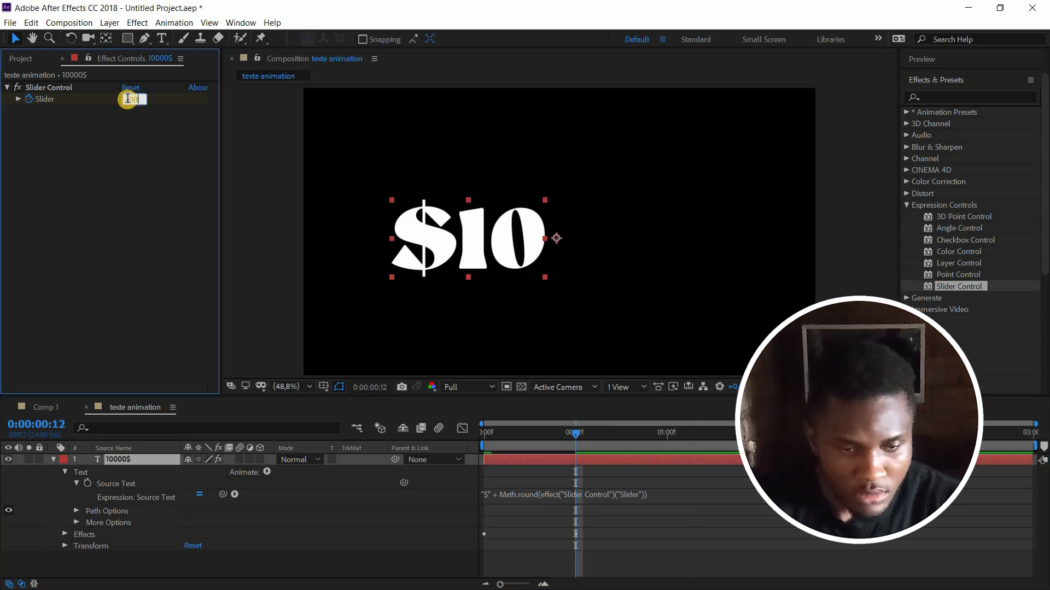
left_click(166, 162)
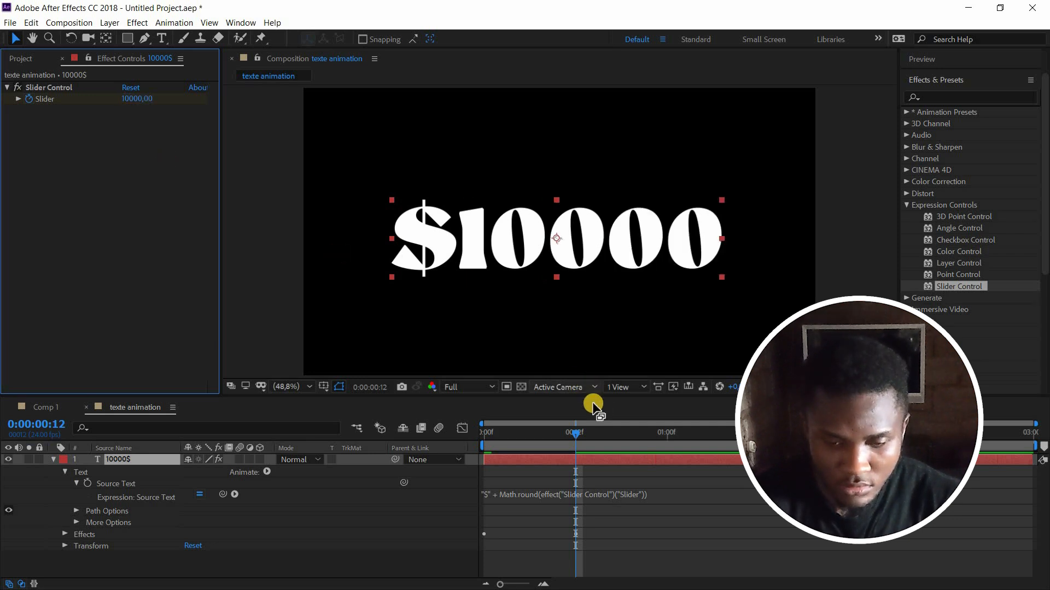
- Play the finished dollar counting animation several times from the start of the composition
left_click(491, 437)
key("space")
key("space")
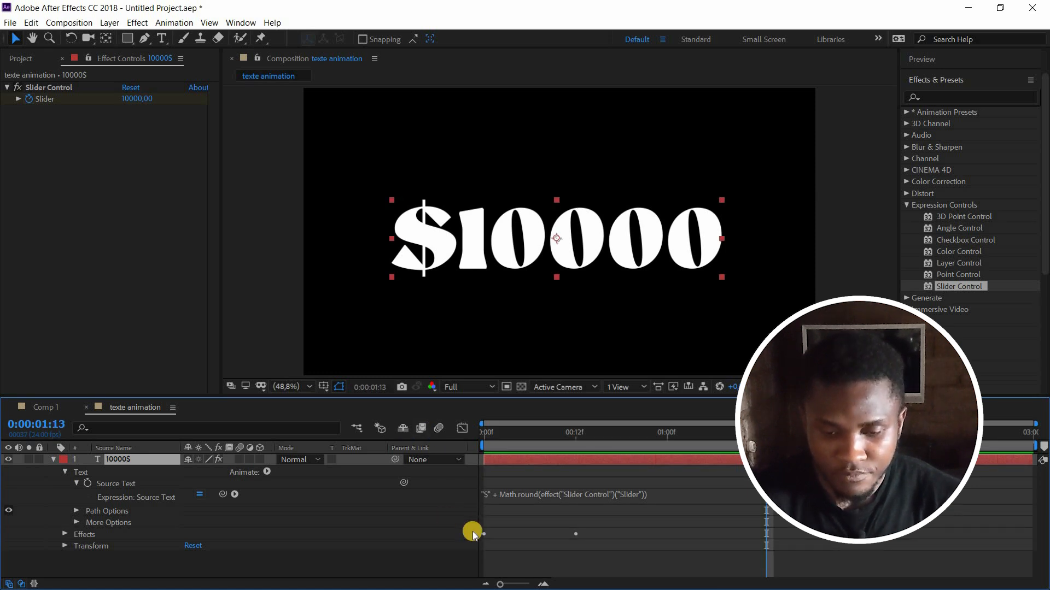
left_click(484, 435)
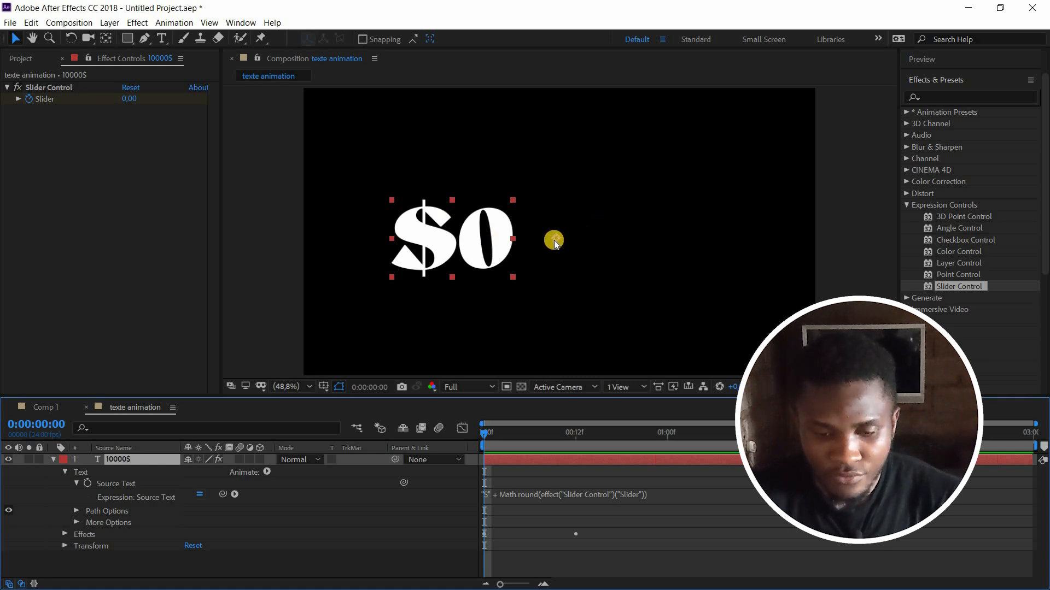
mouse_move(484, 435)
left_mouse_down()
mouse_move(539, 429)
mouse_move(475, 435)
left_mouse_up()
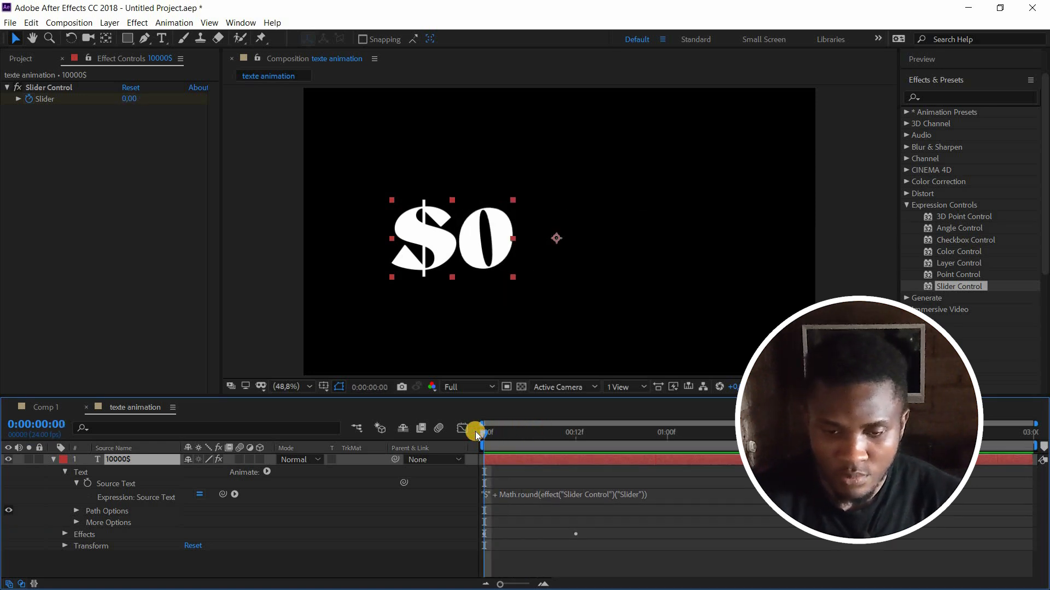
key("space")
key("space")
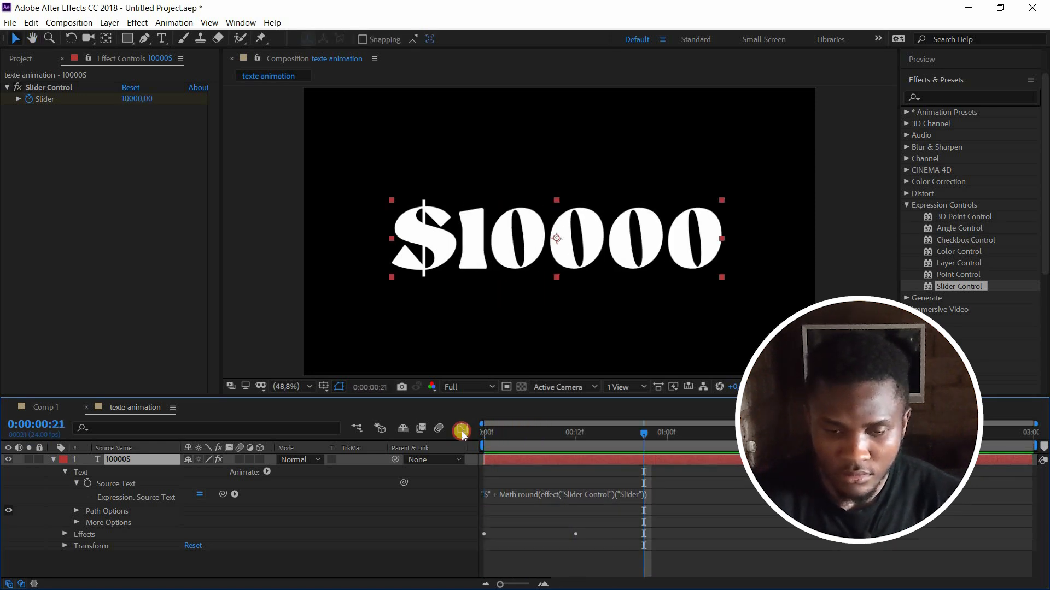
left_click(490, 438)
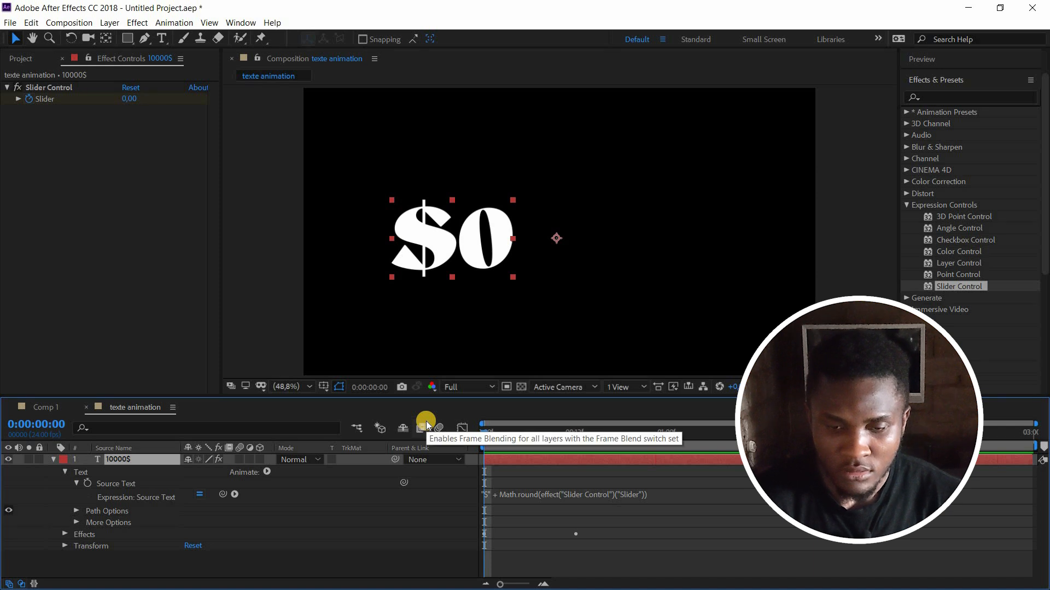
key("space")
key("space")
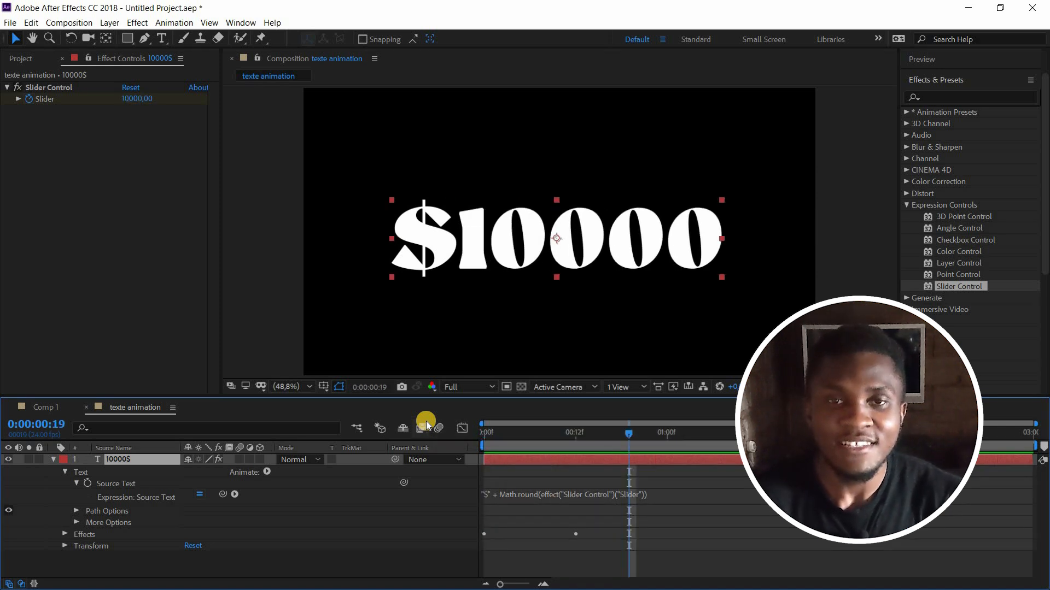